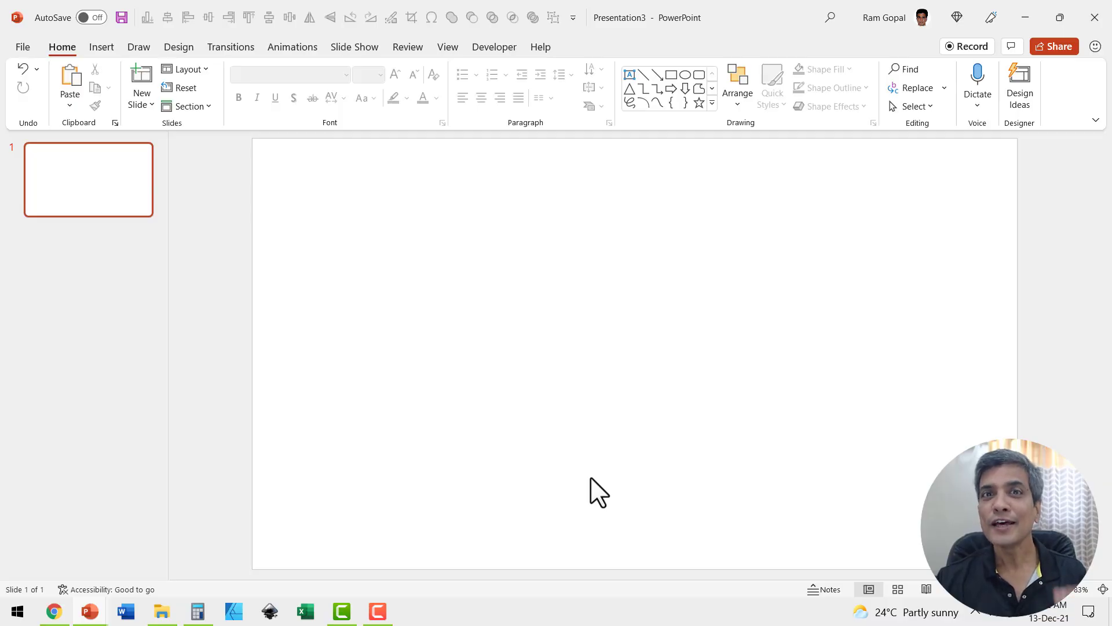
# Step: Cover the whole slide with a blue rectangle and draw a 6.69-inch circle on top
pyautogui.click(672, 76)
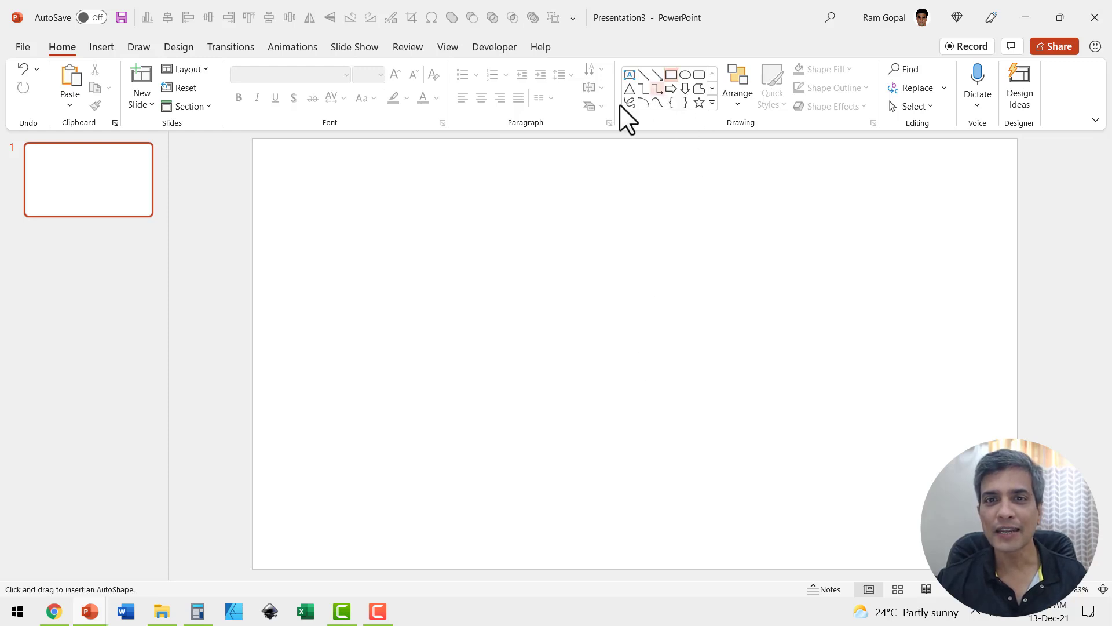
pyautogui.moveTo(252, 140); pyautogui.dragTo(1018, 569)
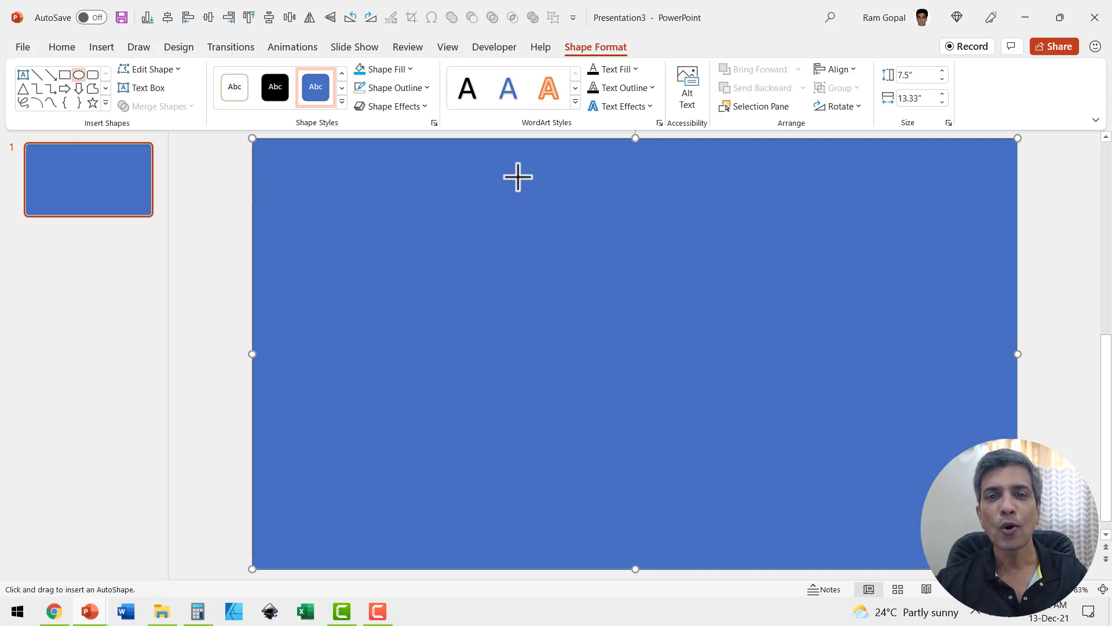
pyautogui.moveTo(517, 177); pyautogui.dragTo(777, 559)
pyautogui.moveTo(637, 312); pyautogui.dragTo(559, 287)
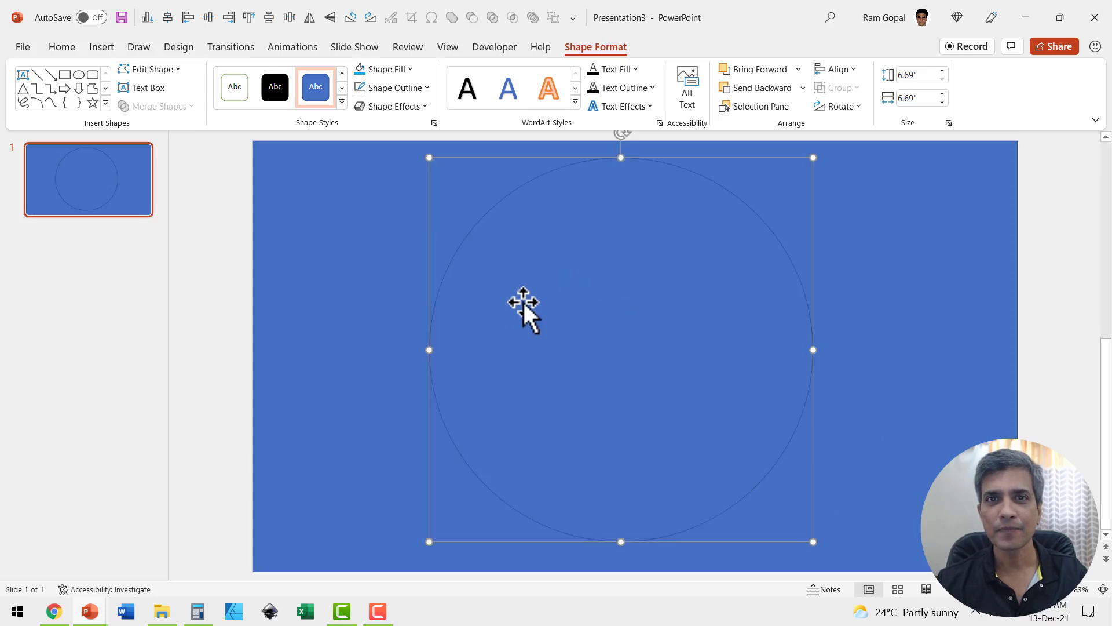
# Step: Apply Align Center and Align Middle to the 6.69-inch circle
pyautogui.click(838, 69)
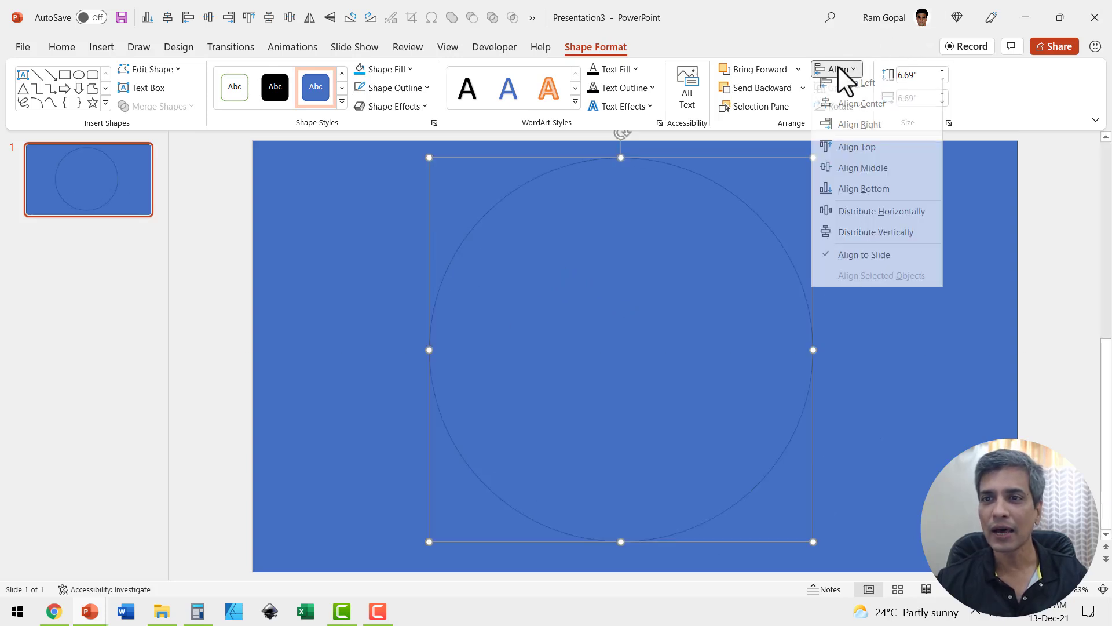
pyautogui.click(850, 110)
pyautogui.click(840, 70)
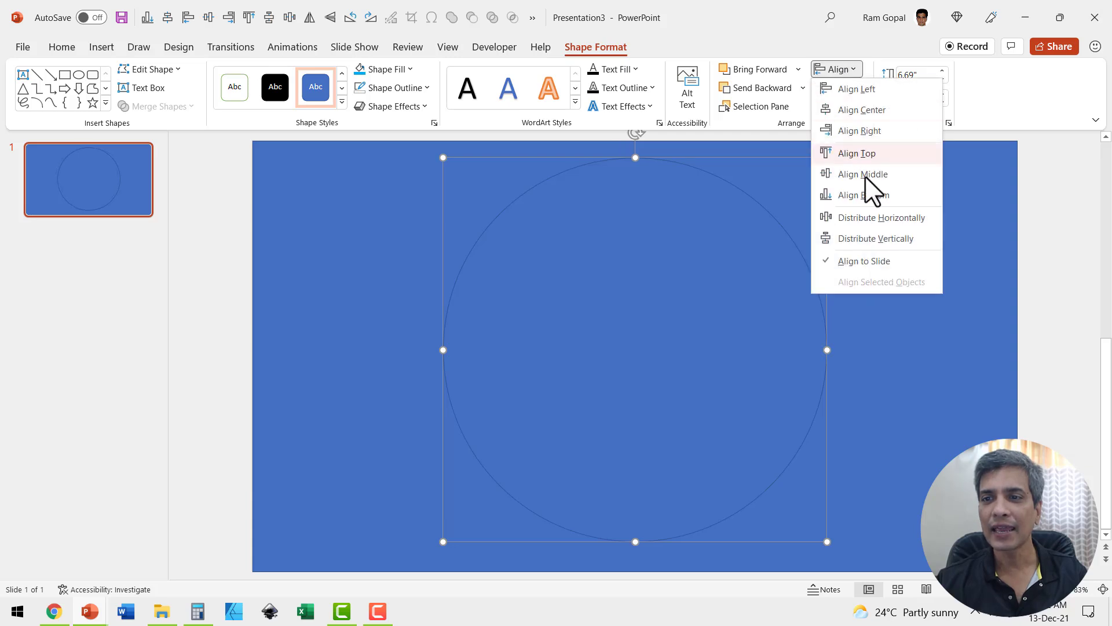
pyautogui.click(867, 174)
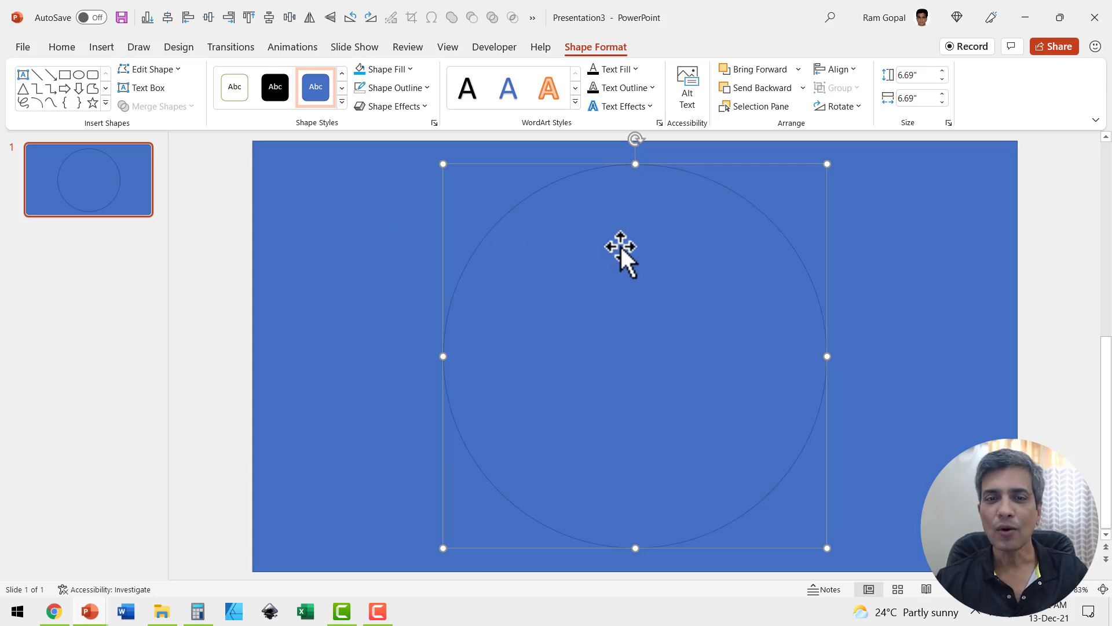
# Step: Duplicate the circle, move the copy right, and Subtract the original circle from the rectangle
pyautogui.hotkey('ctrl', 'd')
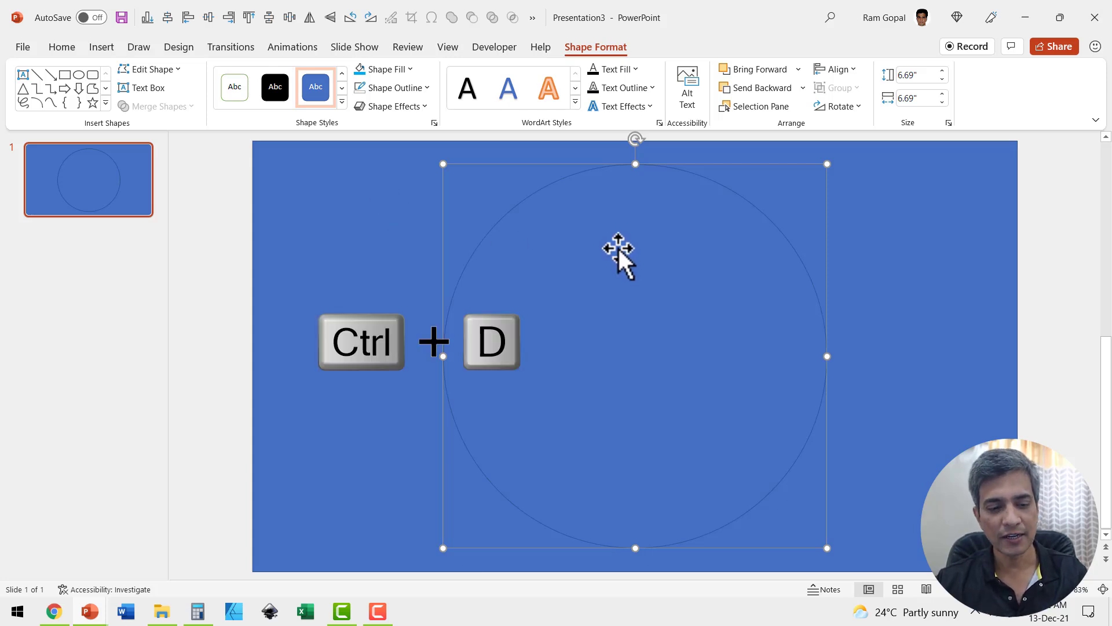
pyautogui.moveTo(591, 251); pyautogui.dragTo(798, 255)
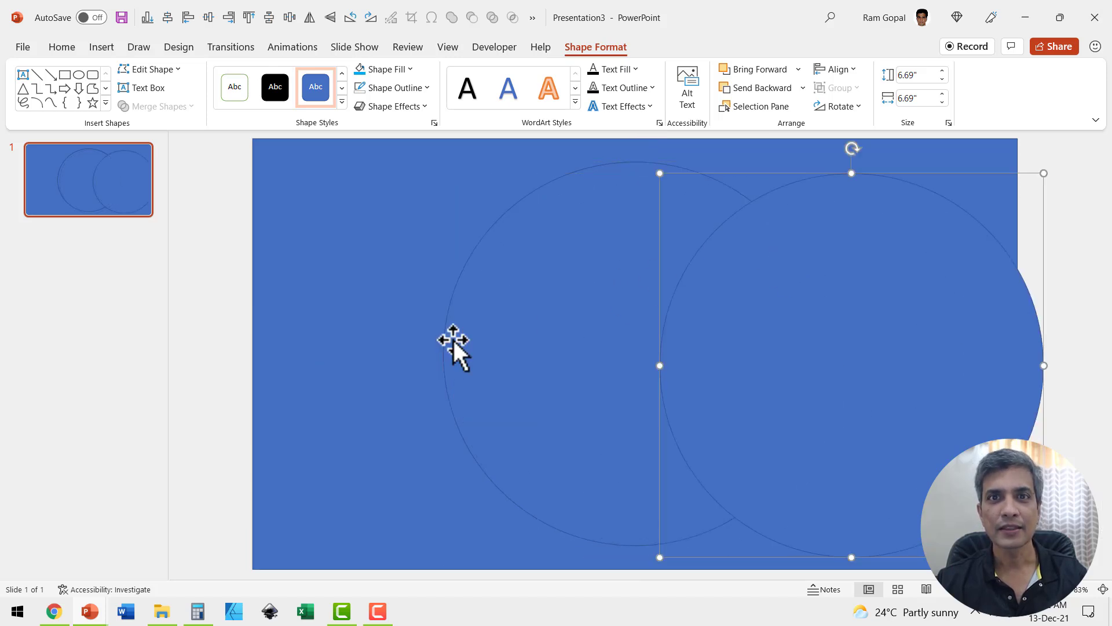
pyautogui.click(361, 203)
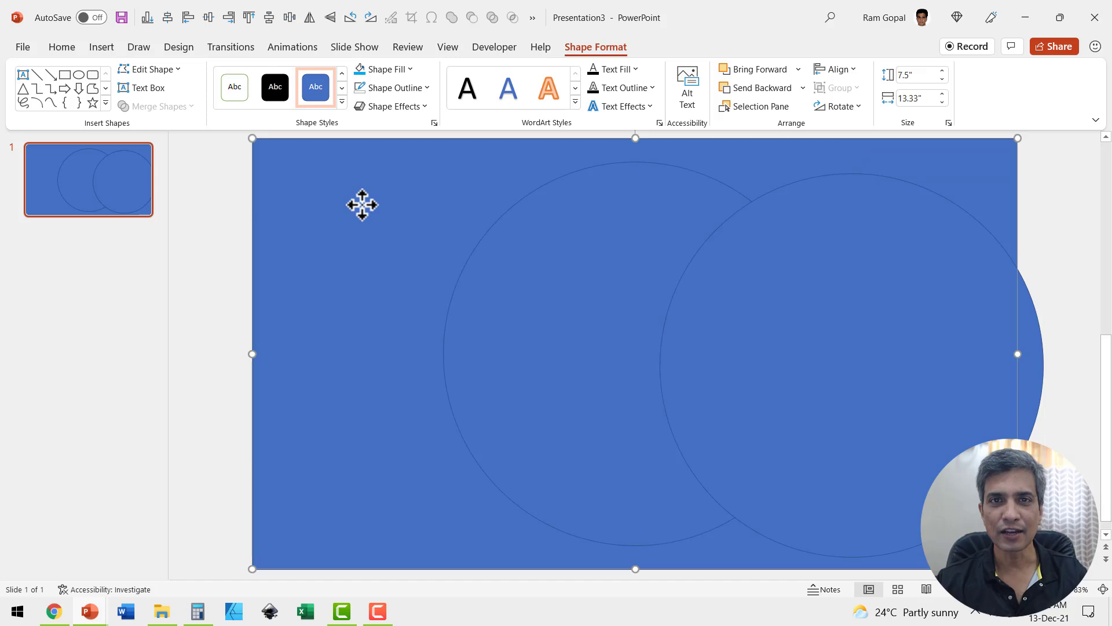
pyautogui.keyDown('shift'); pyautogui.click(589, 258); pyautogui.keyUp('shift')
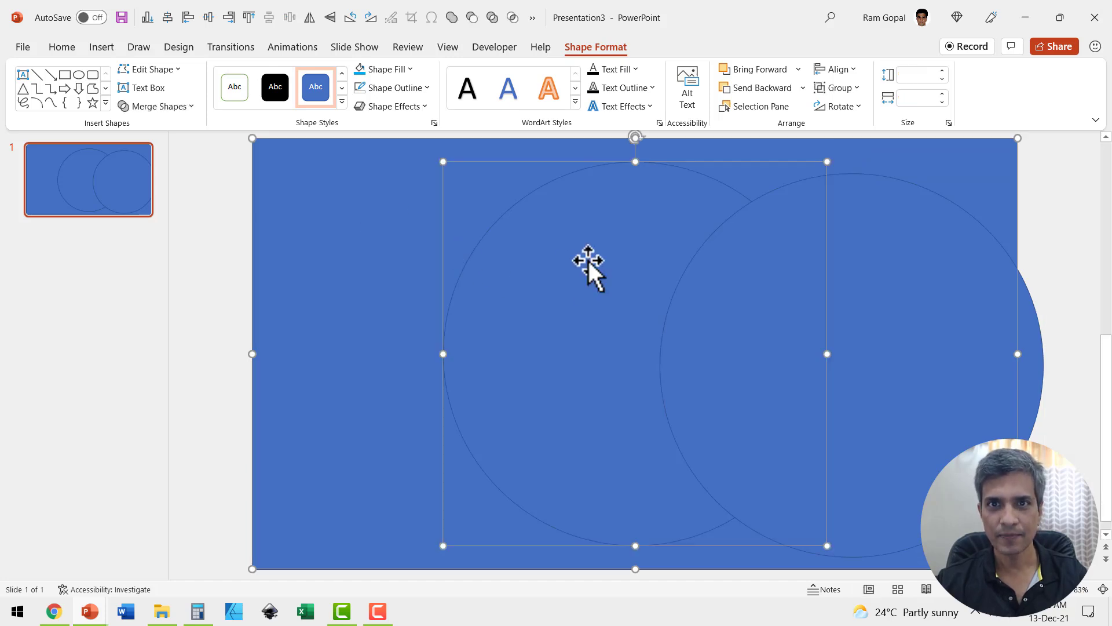
pyautogui.click(171, 104)
pyautogui.click(162, 204)
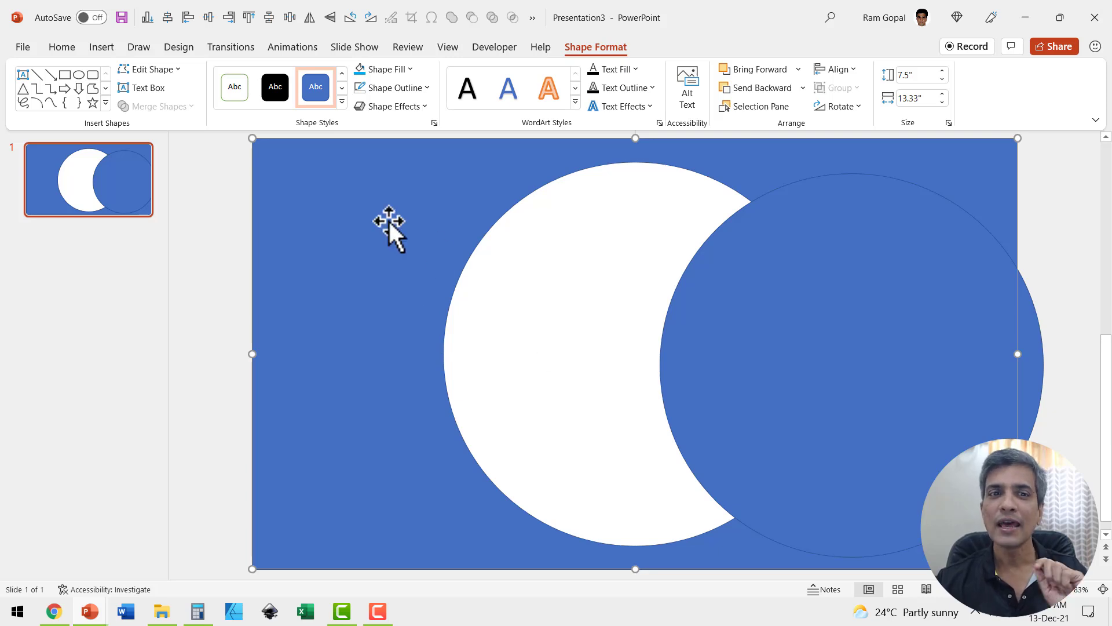
# Step: Fill the background rectangle black and remove its outline
pyautogui.click(396, 69)
pyautogui.click(370, 106)
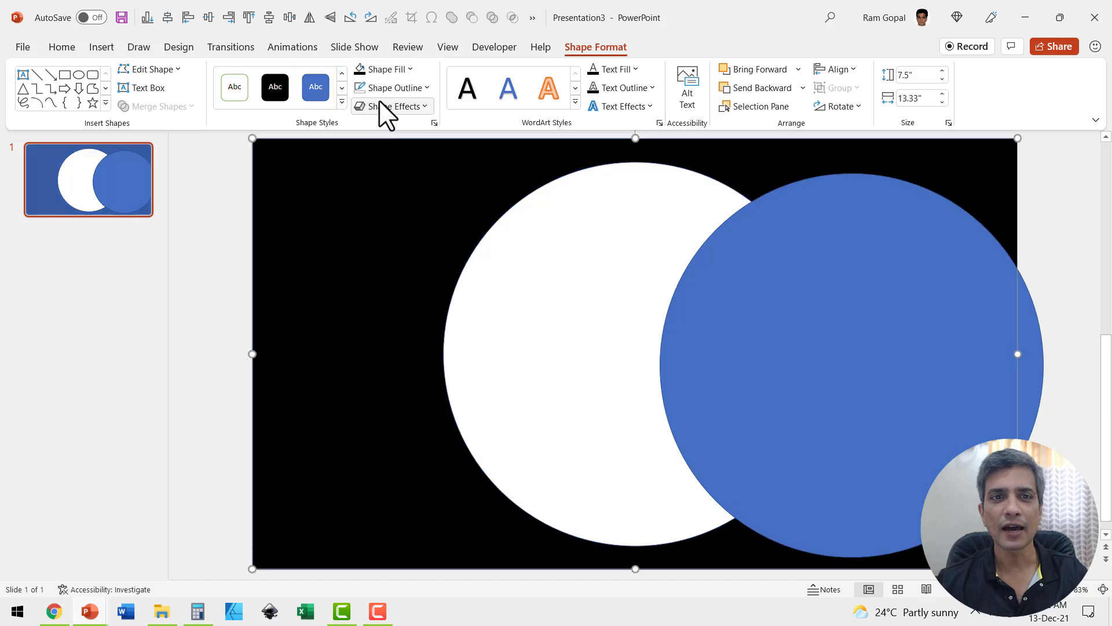
pyautogui.click(396, 88)
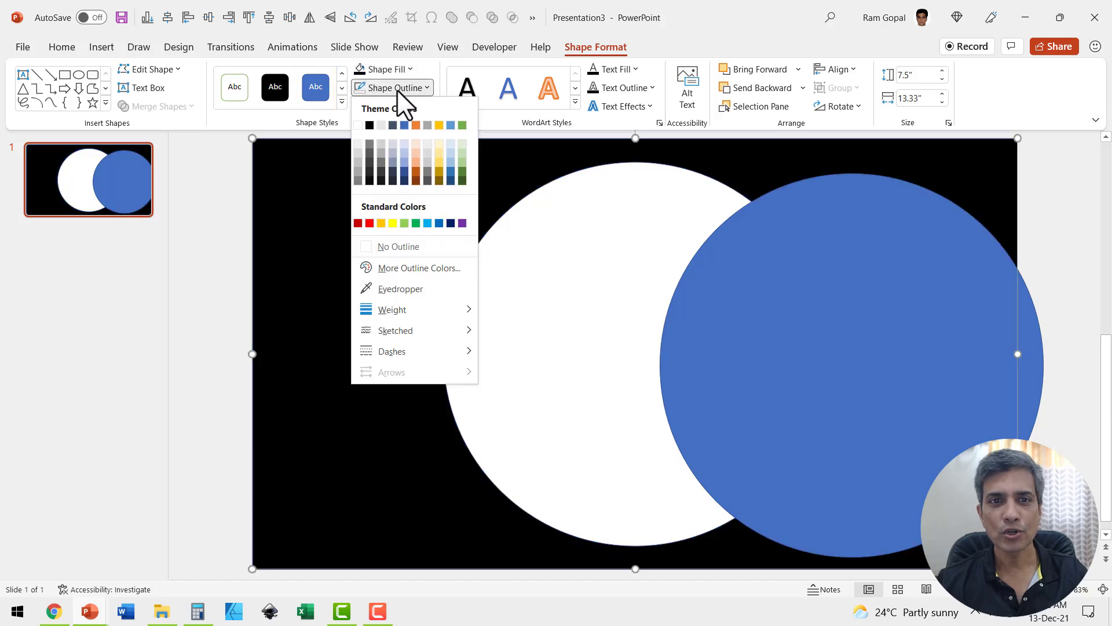
pyautogui.click(400, 244)
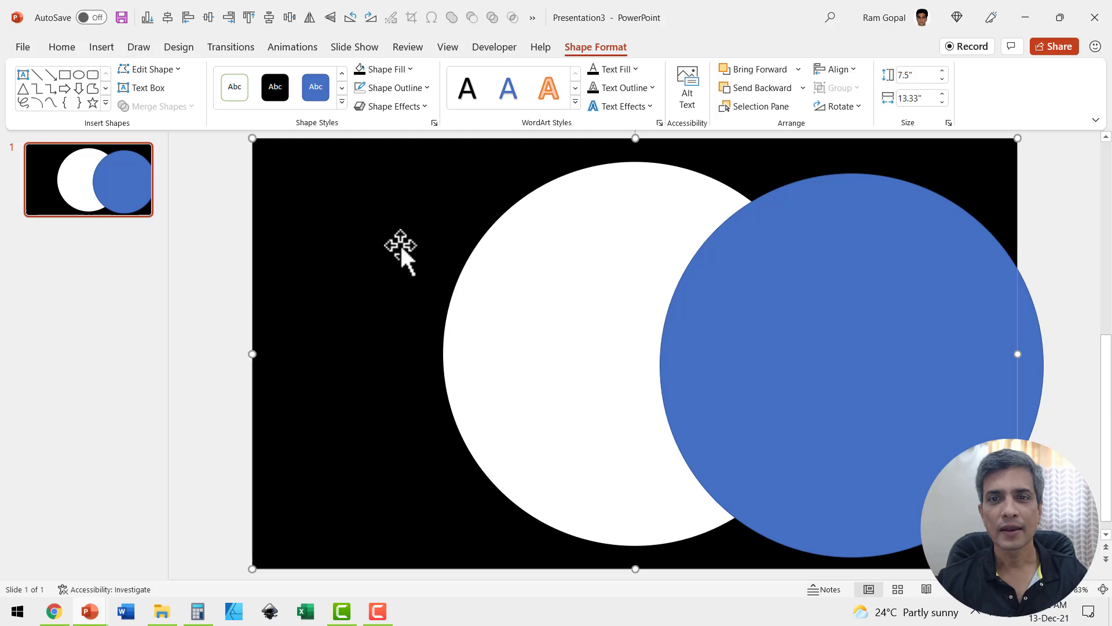
# Step: Move the circle over the hole and give it a light blue fill with no outline
pyautogui.moveTo(807, 244); pyautogui.dragTo(588, 232)
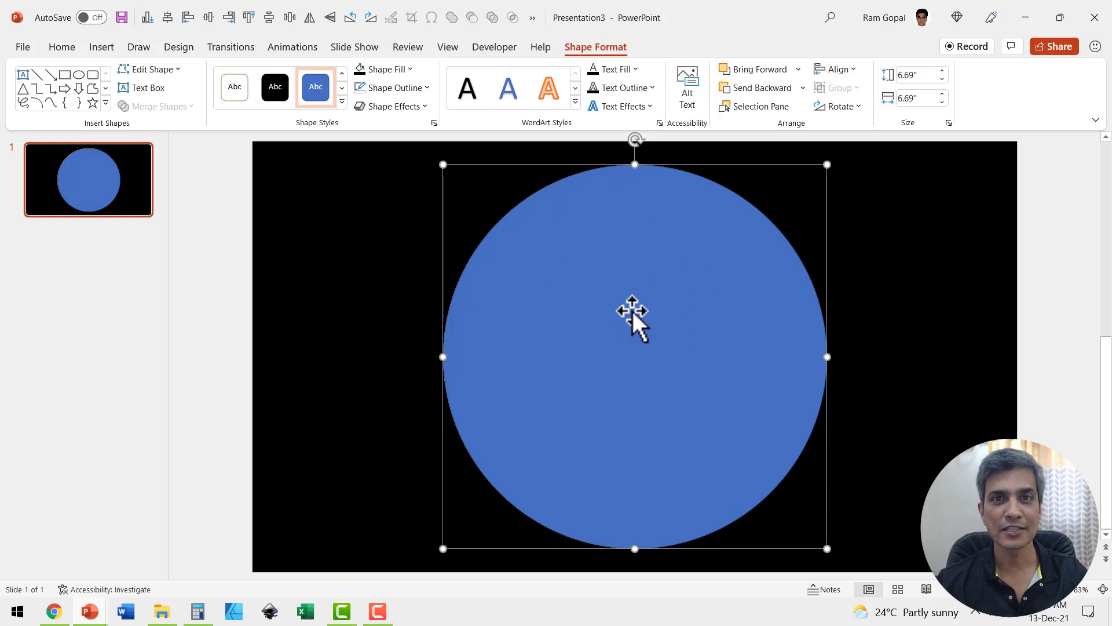
pyautogui.click(396, 71)
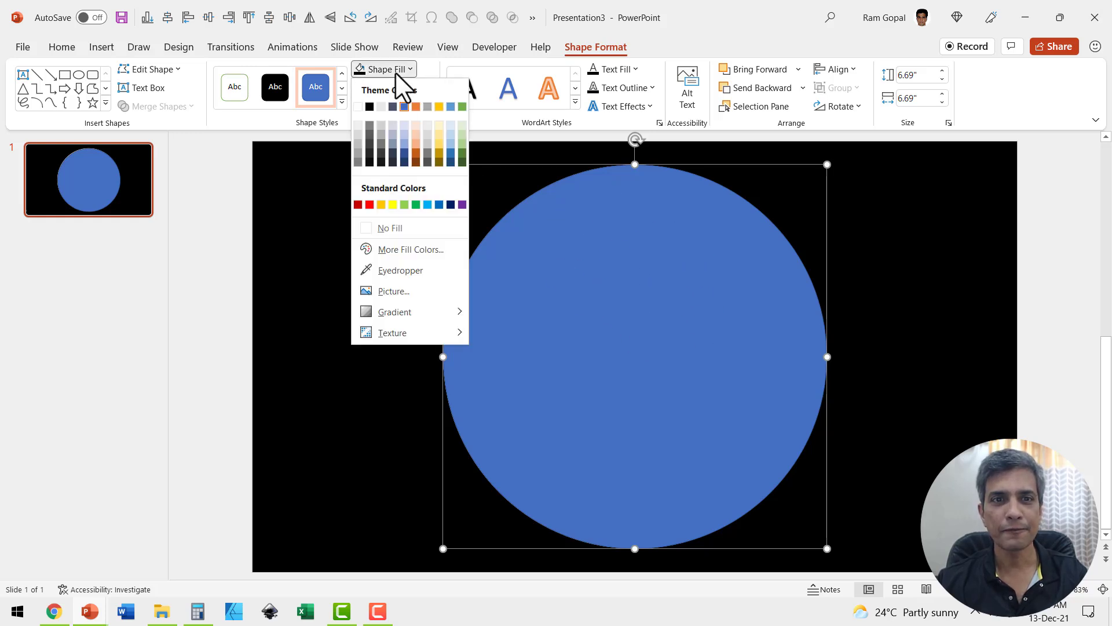
pyautogui.click(430, 204)
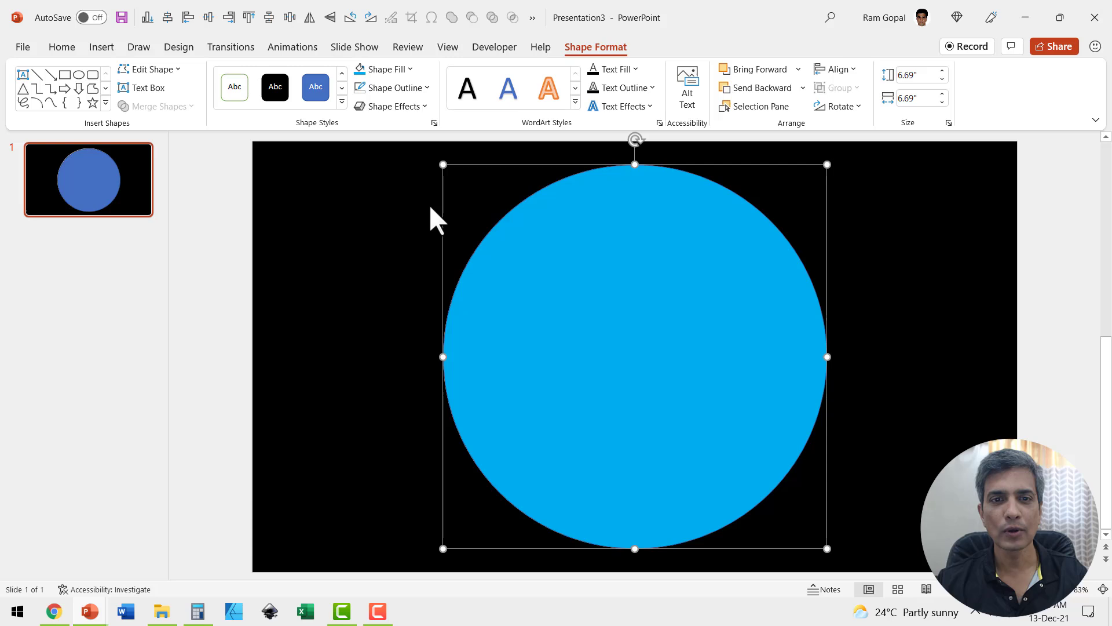
pyautogui.click(418, 87)
pyautogui.click(397, 245)
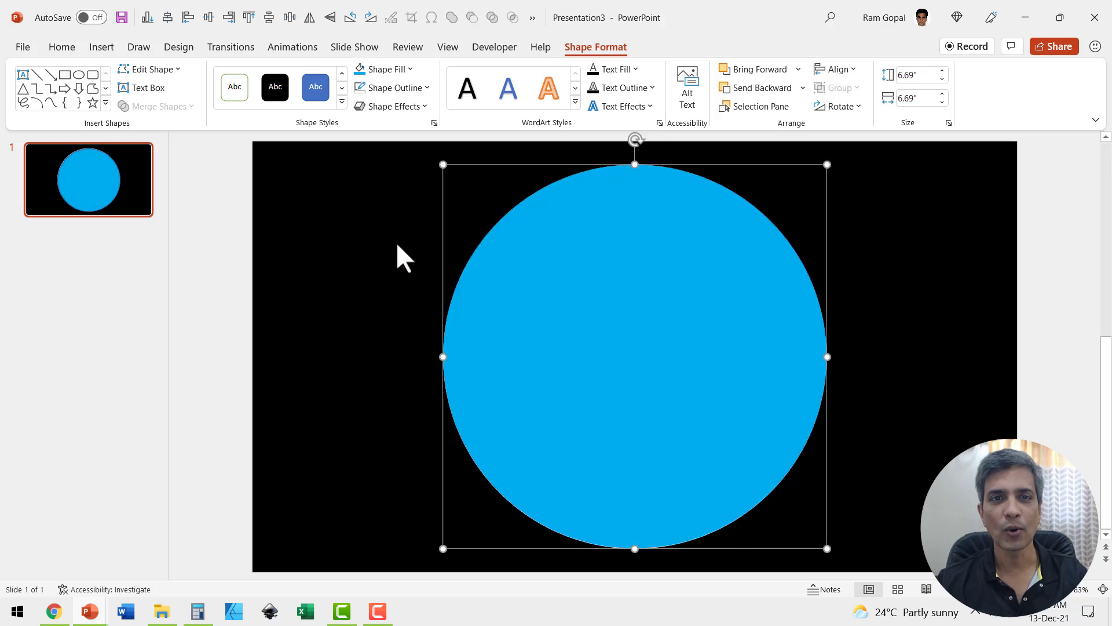
pyautogui.rightClick(700, 251)
pyautogui.click(755, 560)
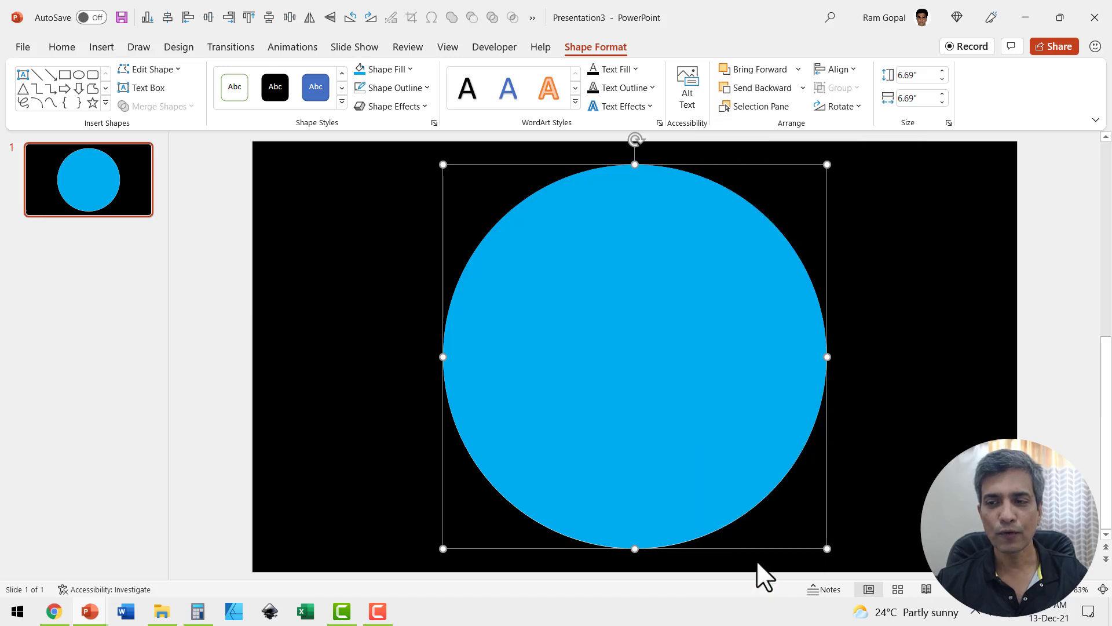
# Step: In 3-D Format, apply the first 6 pt by 6 pt bevel preset to top and bottom
pyautogui.click(953, 192)
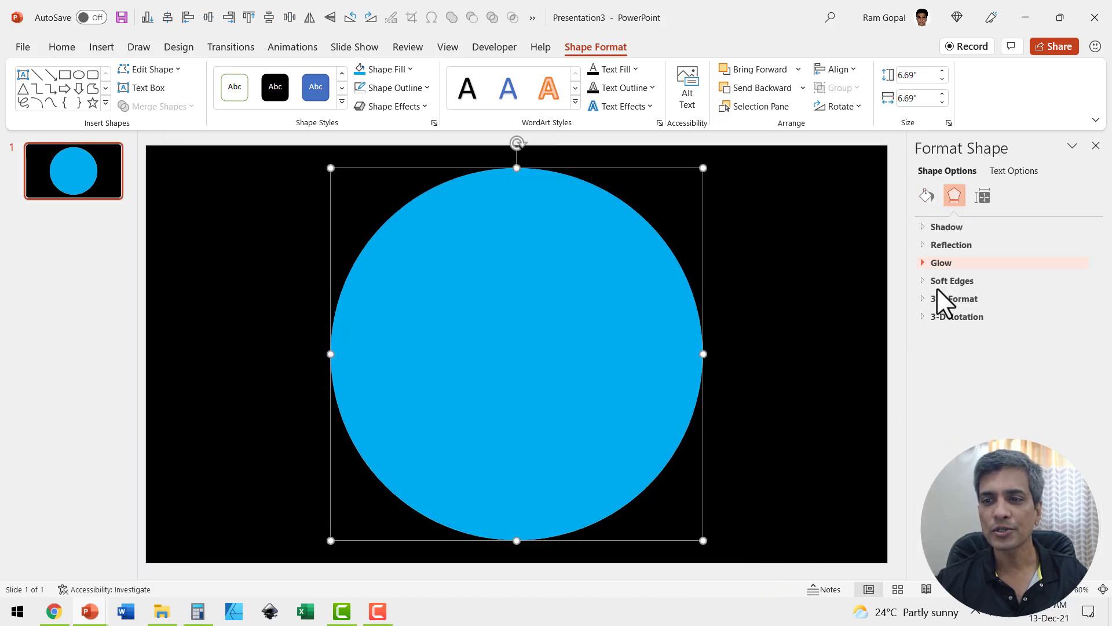
pyautogui.click(925, 300)
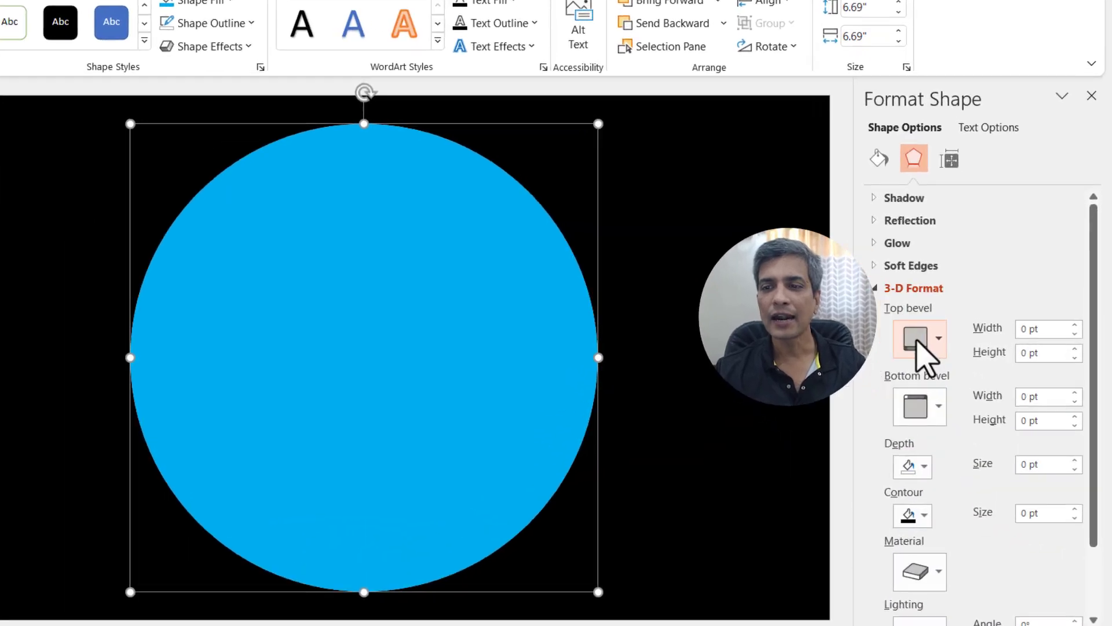
pyautogui.click(956, 339)
pyautogui.click(913, 494)
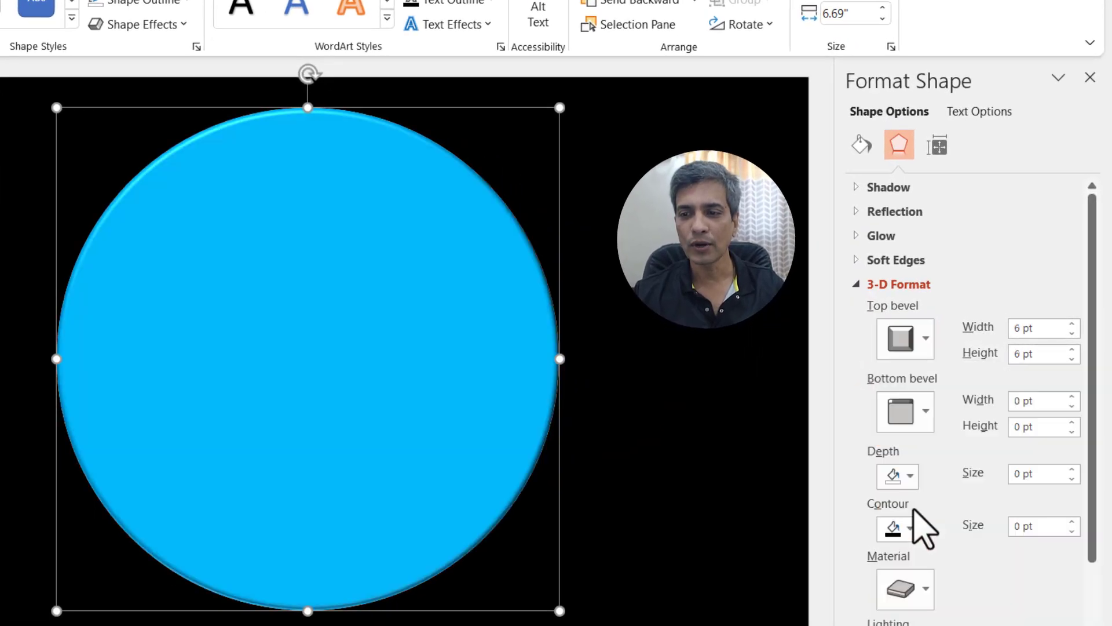
pyautogui.click(900, 415)
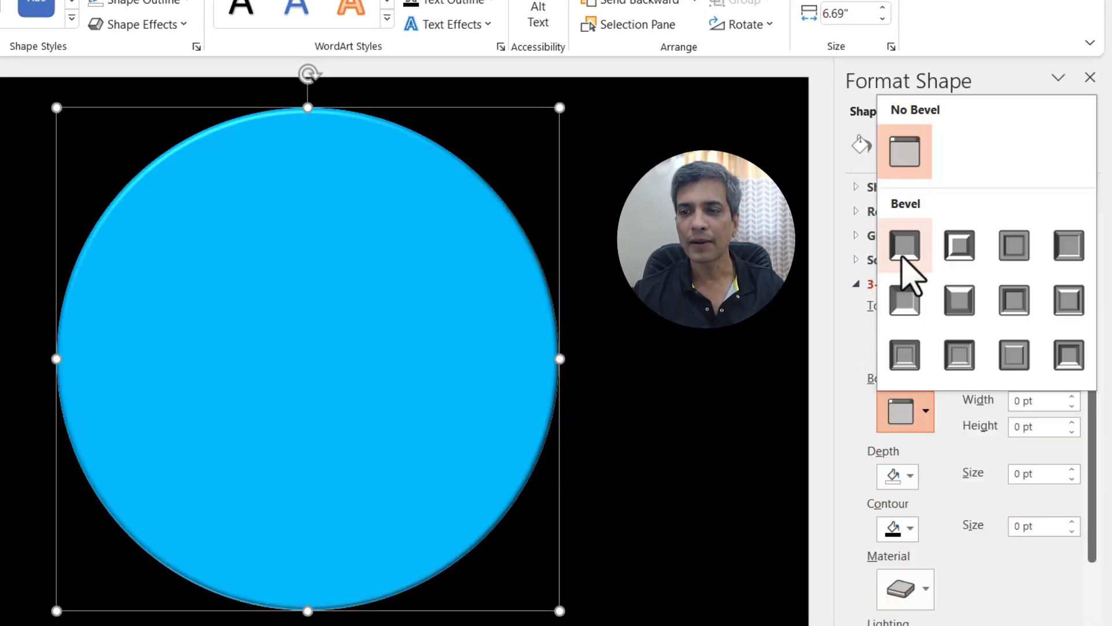
pyautogui.click(904, 245)
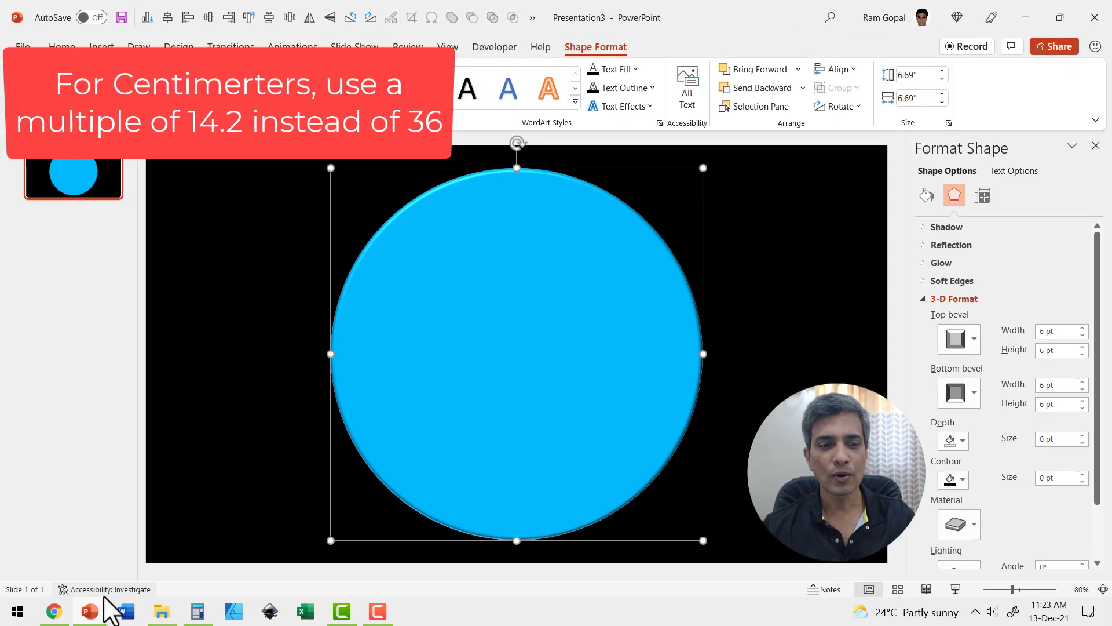
# Step: Multiply 36 by 6.69 in Calculator to get 240.84, then close it
pyautogui.click(198, 611)
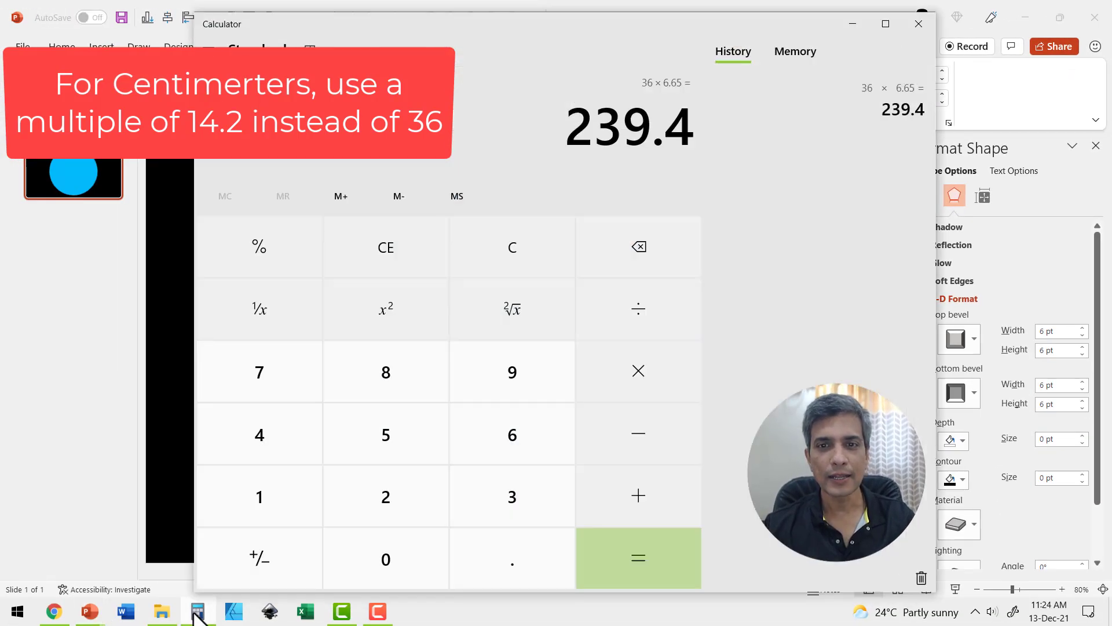
pyautogui.click(512, 248)
pyautogui.click(513, 495)
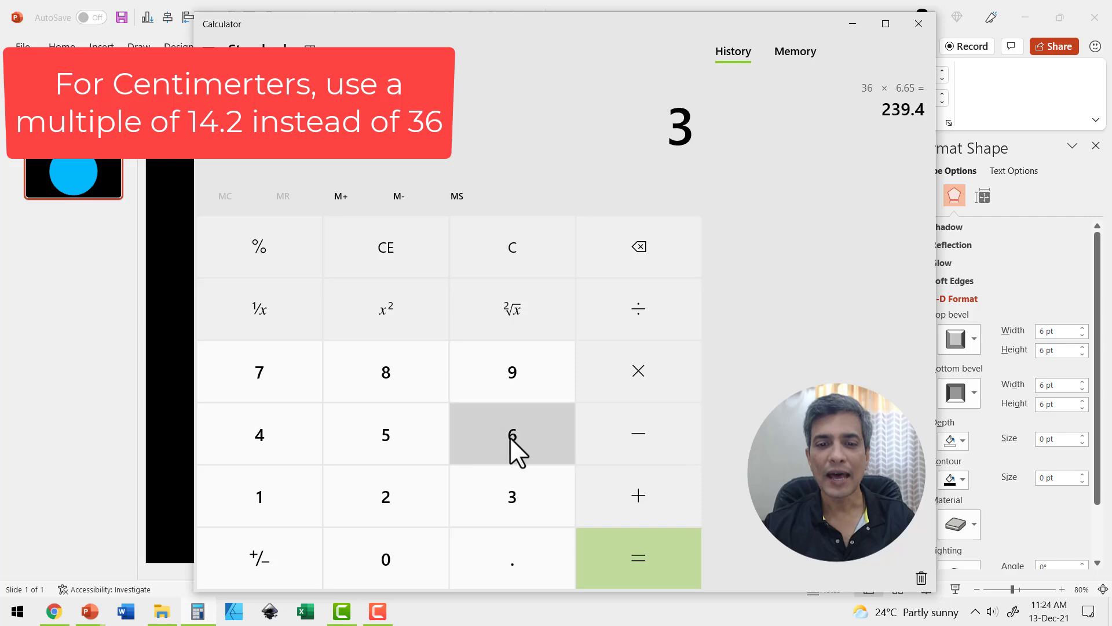
pyautogui.click(511, 437)
pyautogui.click(652, 370)
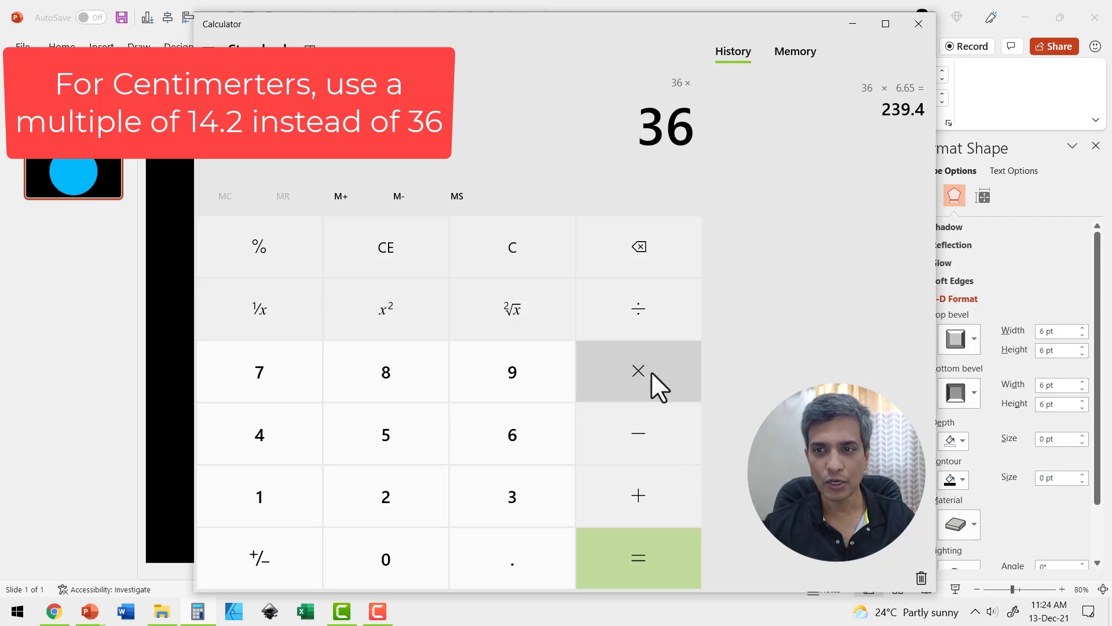
pyautogui.moveTo(799, 26); pyautogui.dragTo(721, 26)
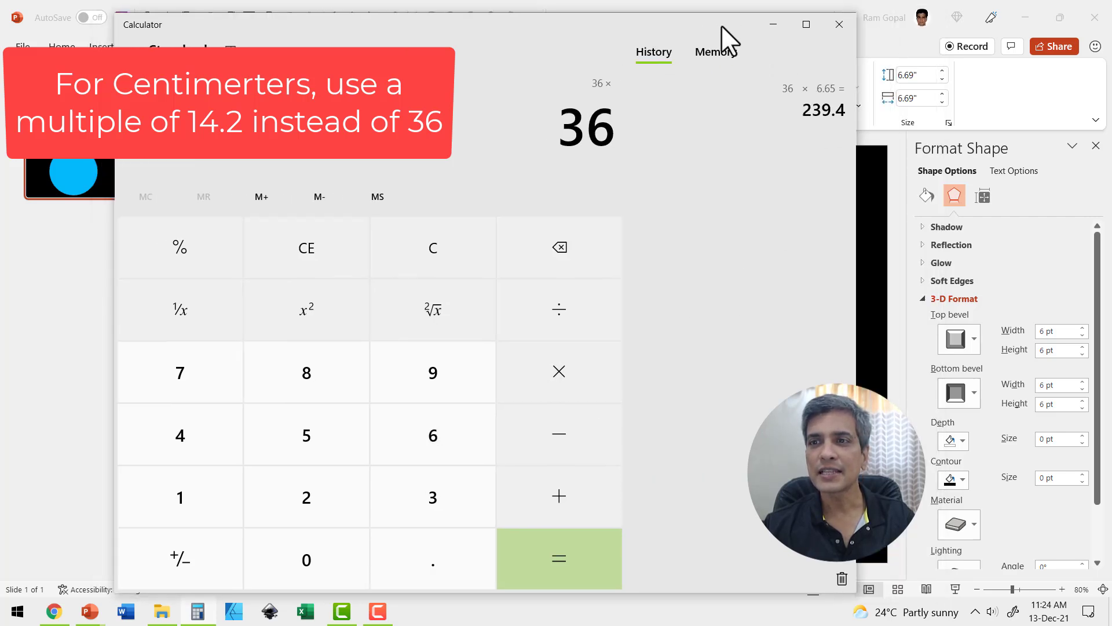
pyautogui.click(449, 431)
pyautogui.click(441, 545)
pyautogui.click(453, 420)
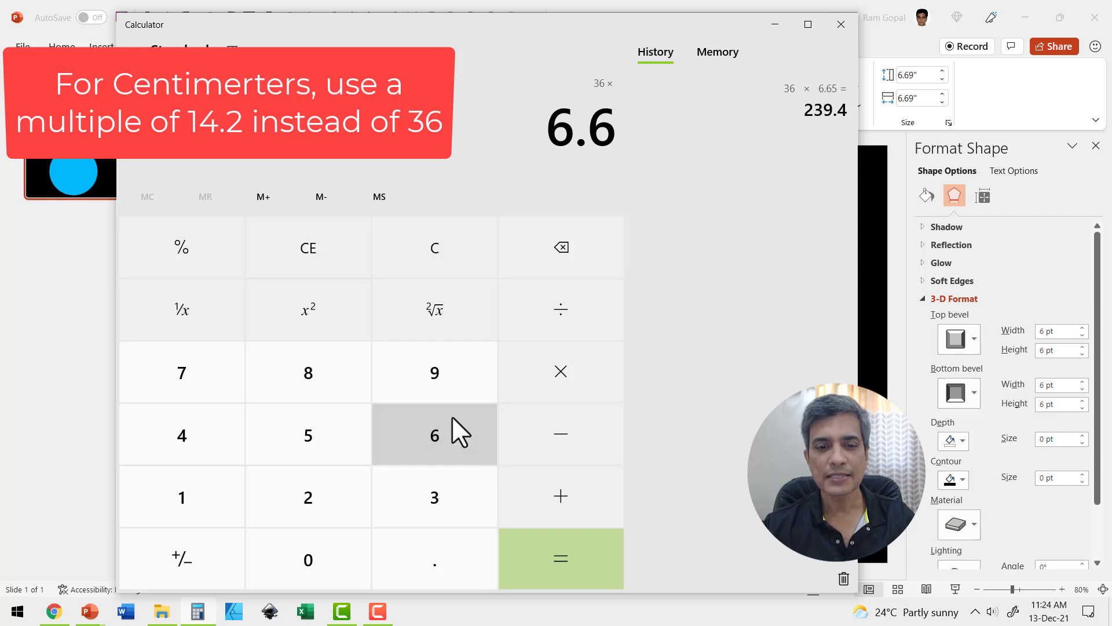
pyautogui.click(450, 365)
pyautogui.click(559, 553)
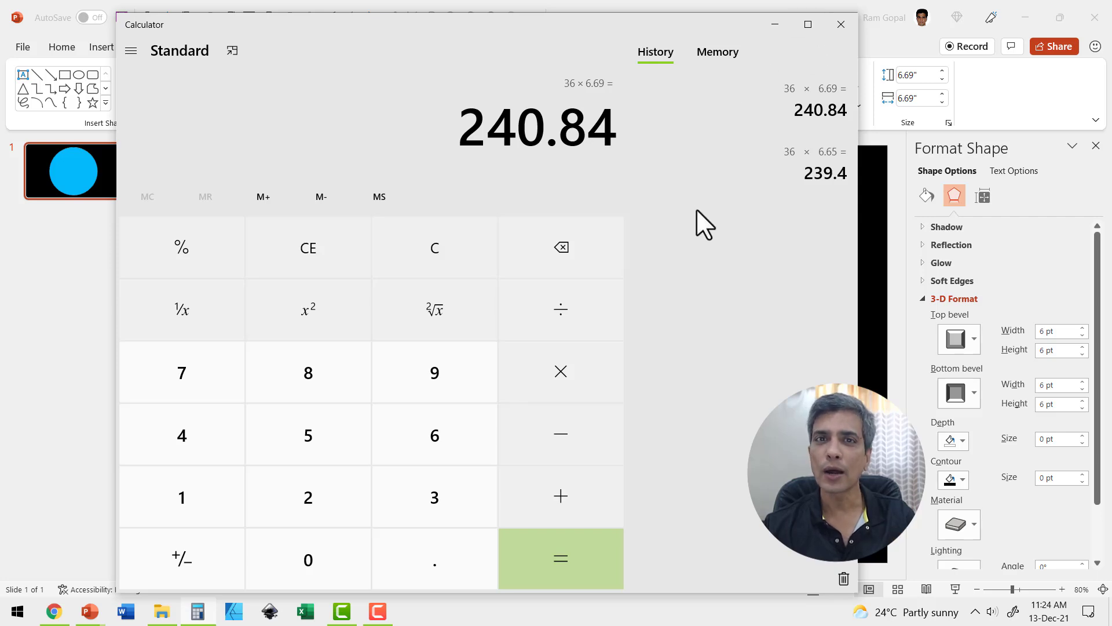
pyautogui.click(841, 23)
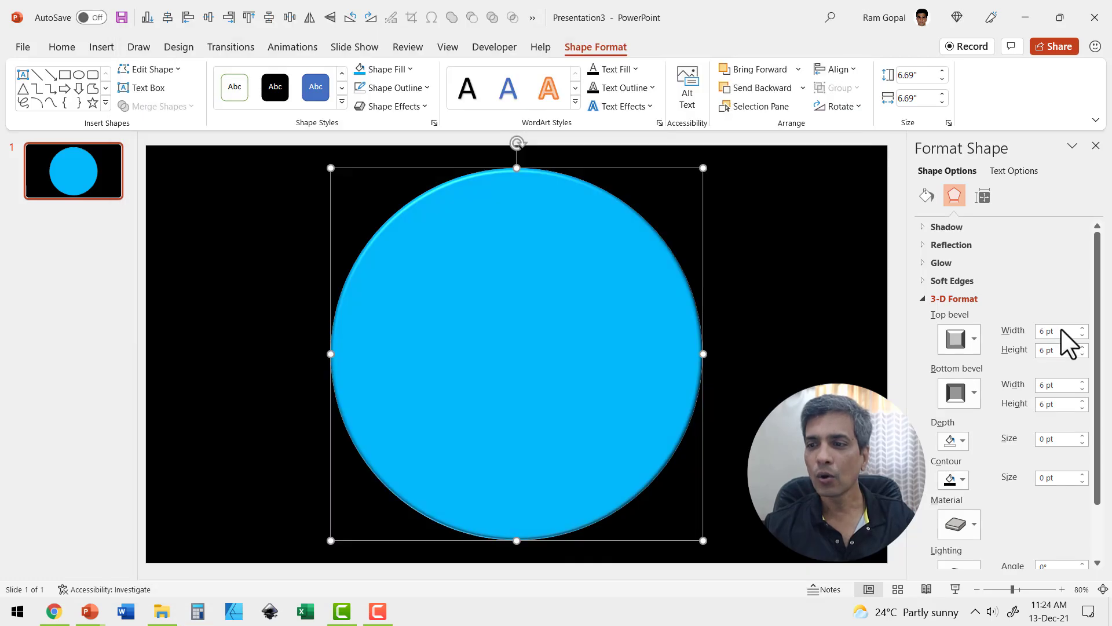
# Step: Enter 240 pt for the top and bottom bevel widths and heights
pyautogui.moveTo(1060, 330); pyautogui.dragTo(1007, 336)
pyautogui.write('240')
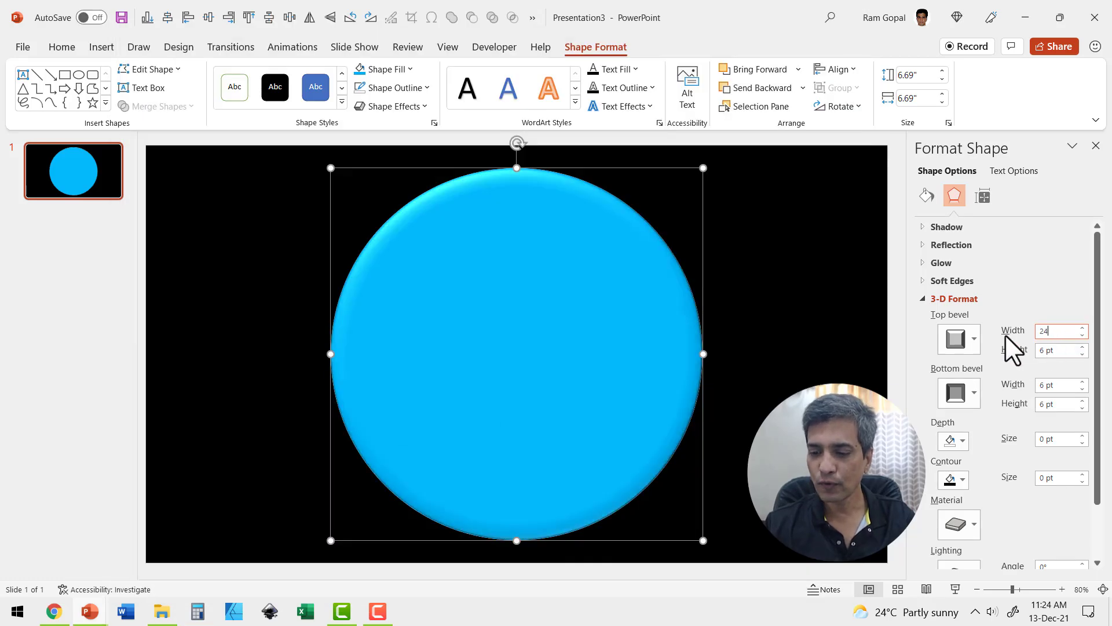
pyautogui.click(1047, 351)
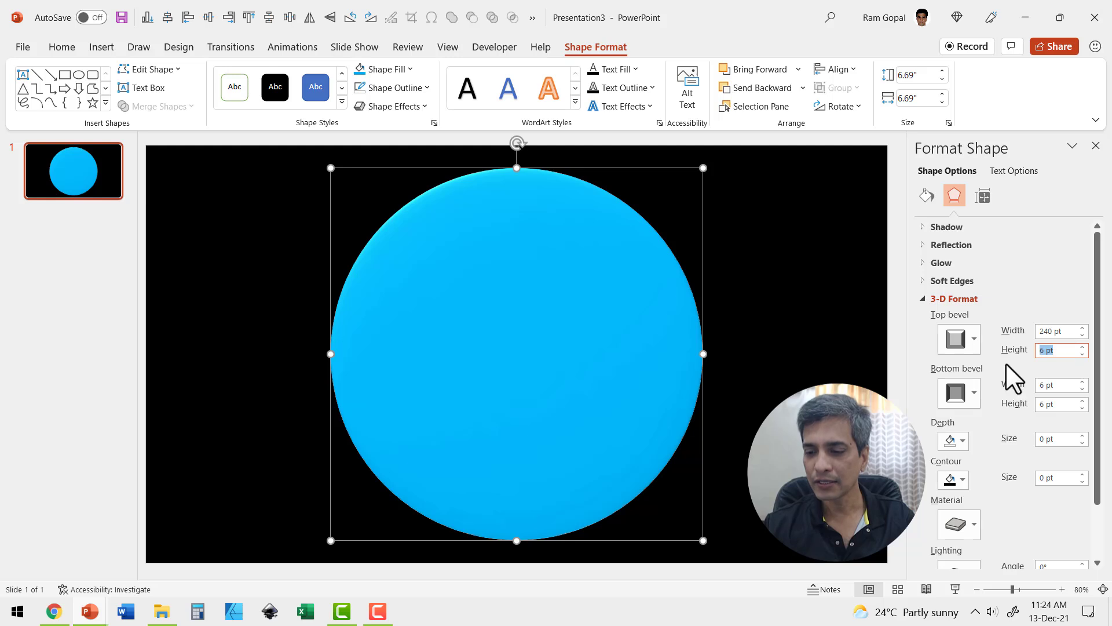
pyautogui.write('240')
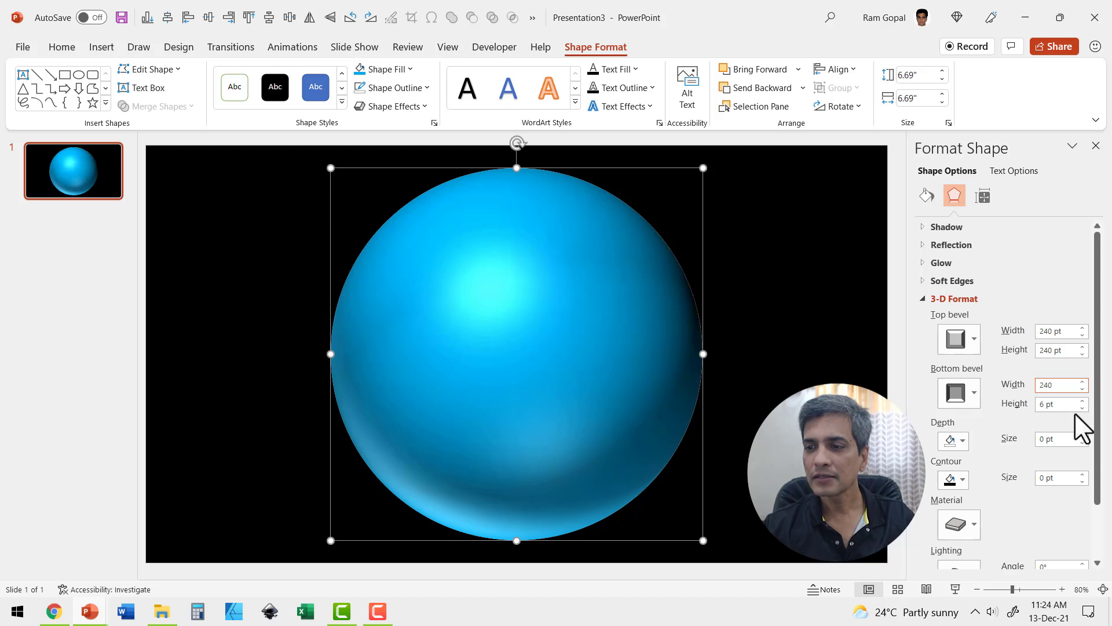
pyautogui.press('Tab')
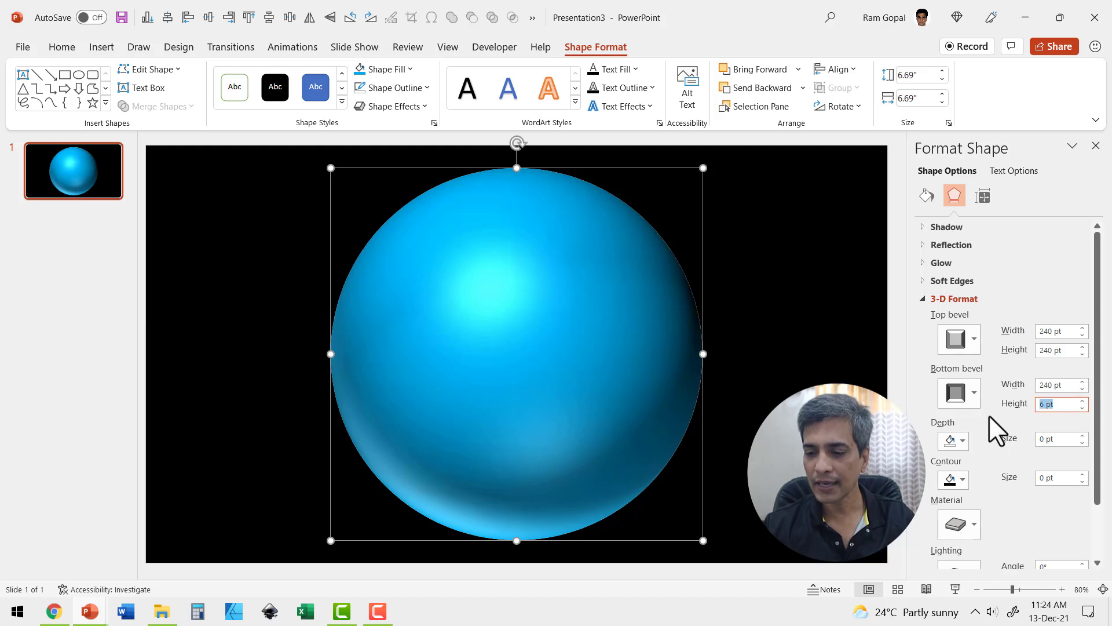
pyautogui.write('240')
pyautogui.press('Return')
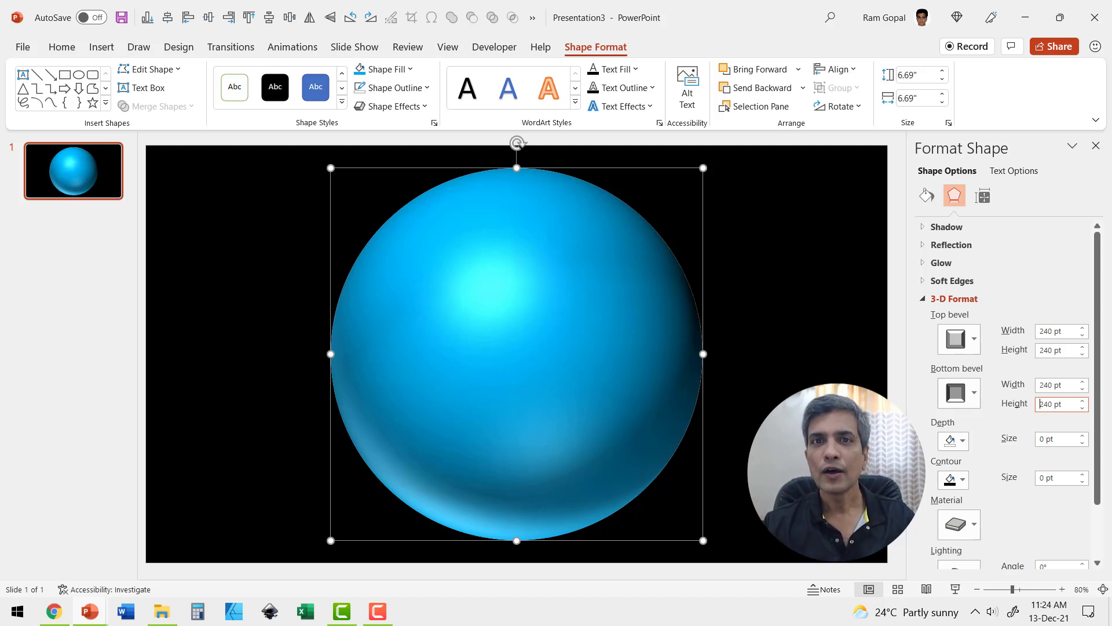
# Step: Choose a Translucent 3-D material for the sphere
pyautogui.click(956, 525)
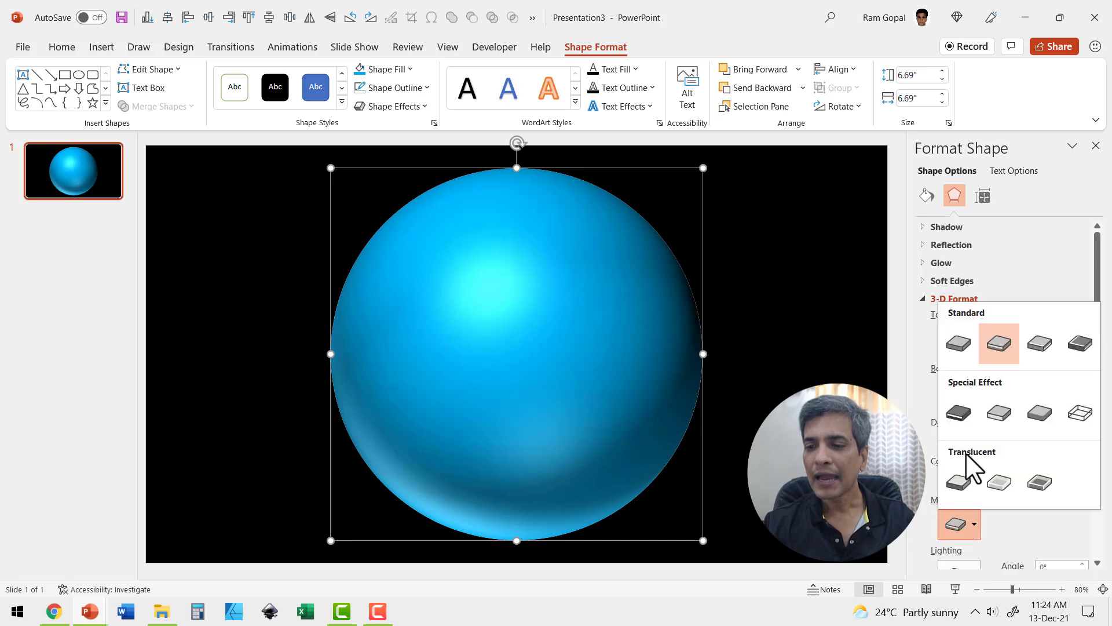
pyautogui.click(1040, 482)
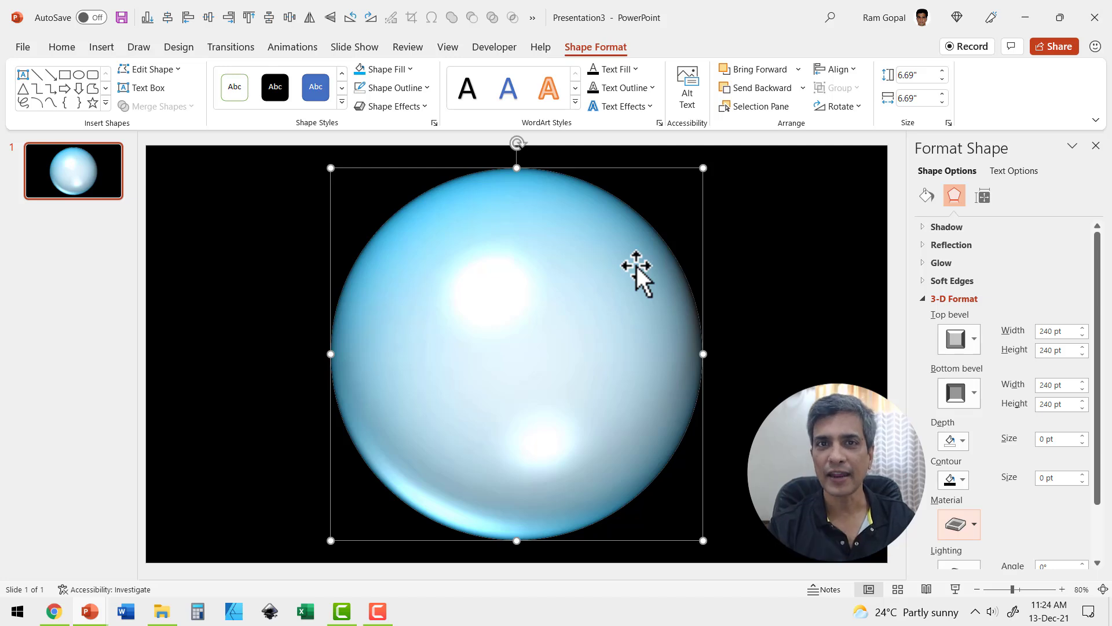
# Step: Insert a blank slide after the sphere slide and show the Pixabay world-map page in Chrome
pyautogui.rightClick(56, 205)
pyautogui.click(85, 255)
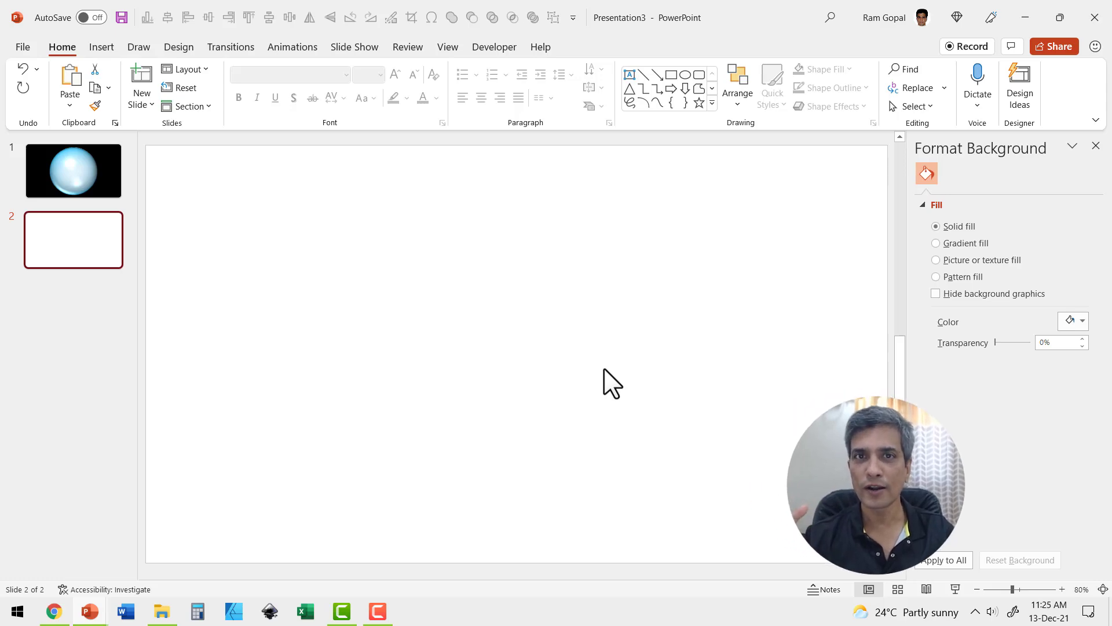
pyautogui.click(49, 613)
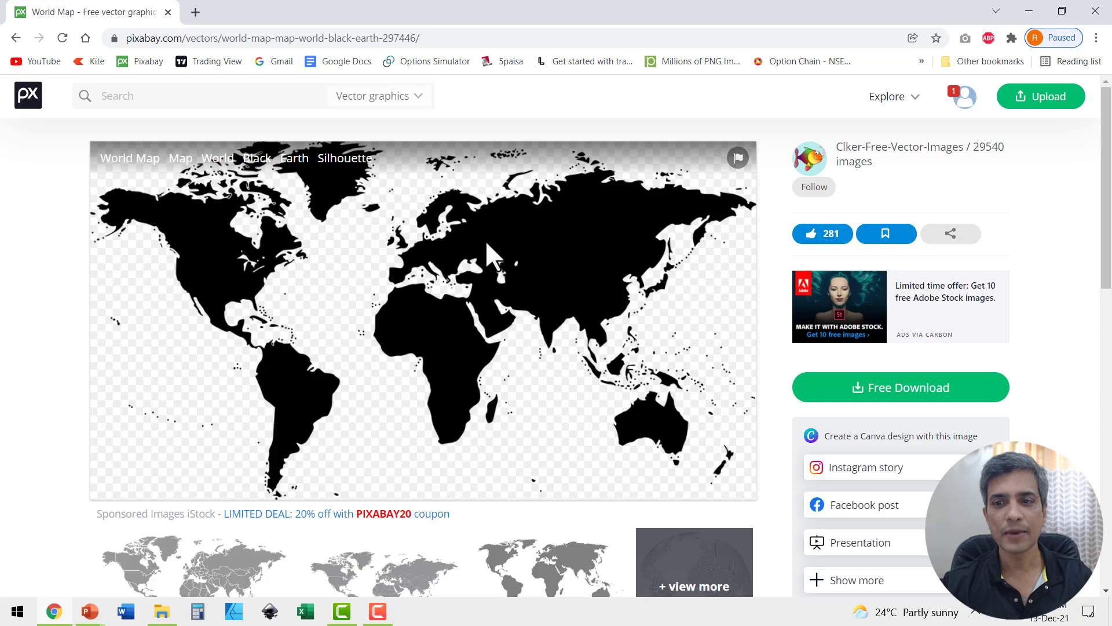
# Step: Check the map's Free Download sizes, then copy world-map-297446 from the Downloads folder
pyautogui.click(884, 385)
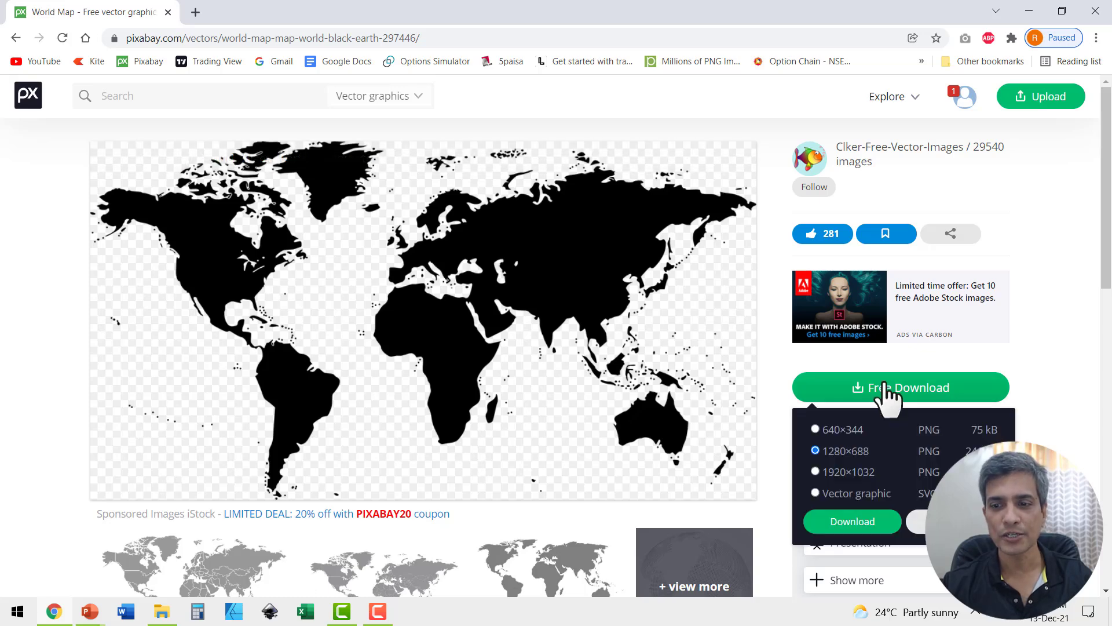
pyautogui.click(156, 616)
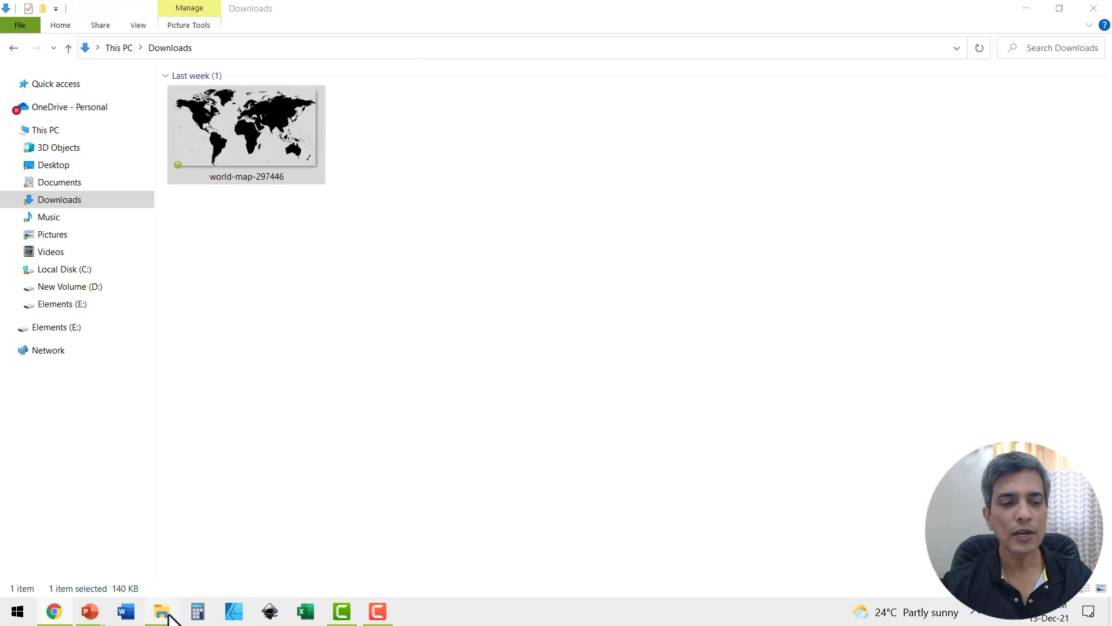
pyautogui.rightClick(272, 132)
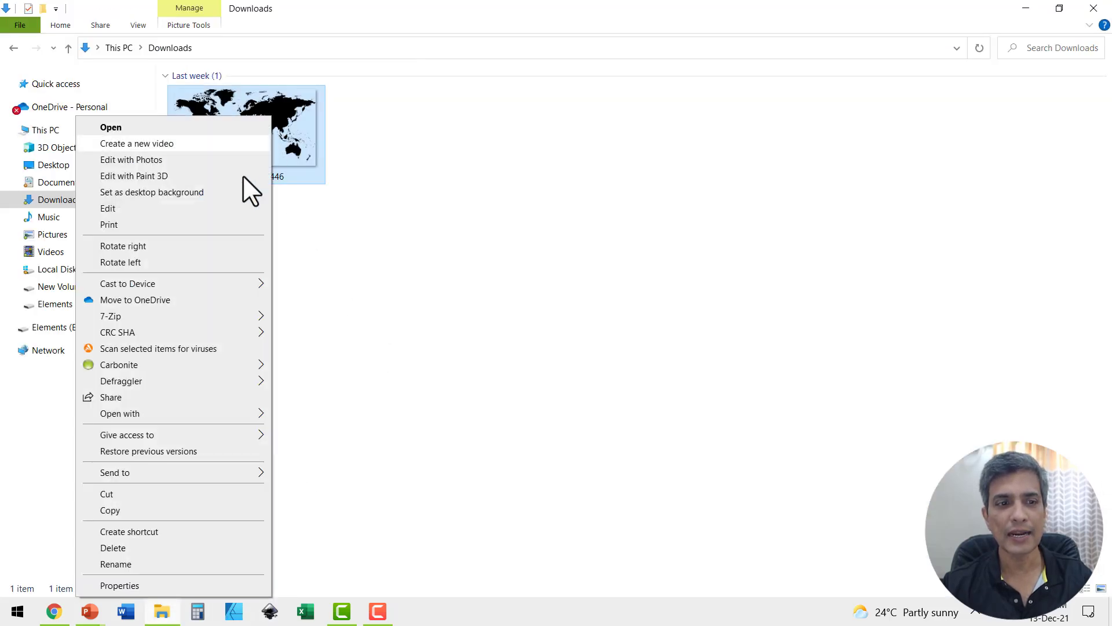
pyautogui.click(112, 508)
pyautogui.click(90, 612)
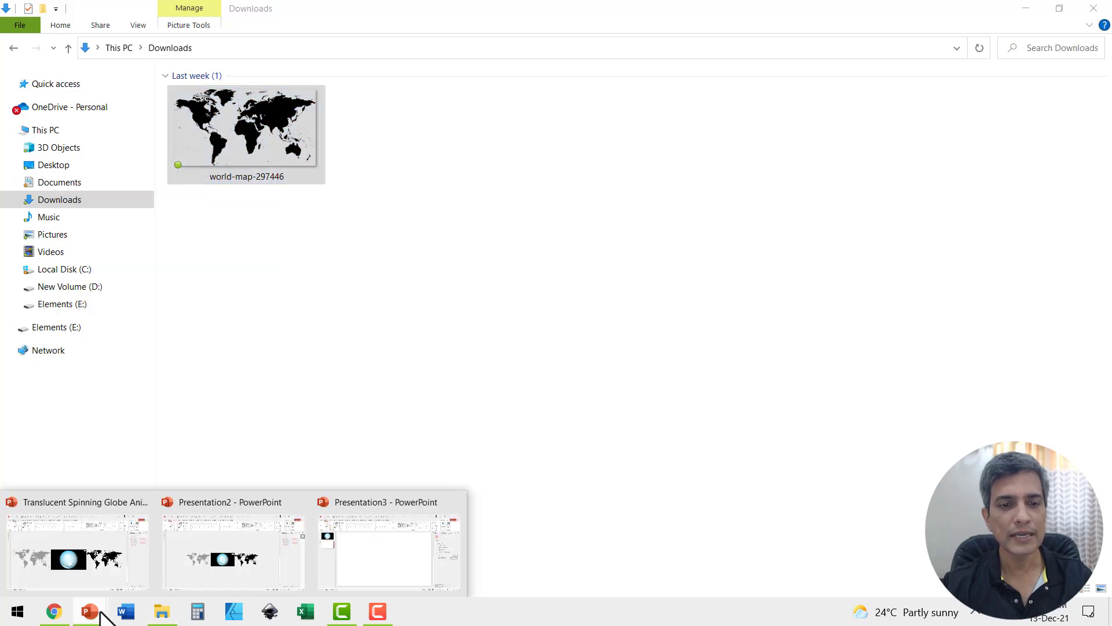
# Step: Paste the world map onto the blank second slide of Presentation3
pyautogui.click(345, 570)
pyautogui.rightClick(554, 322)
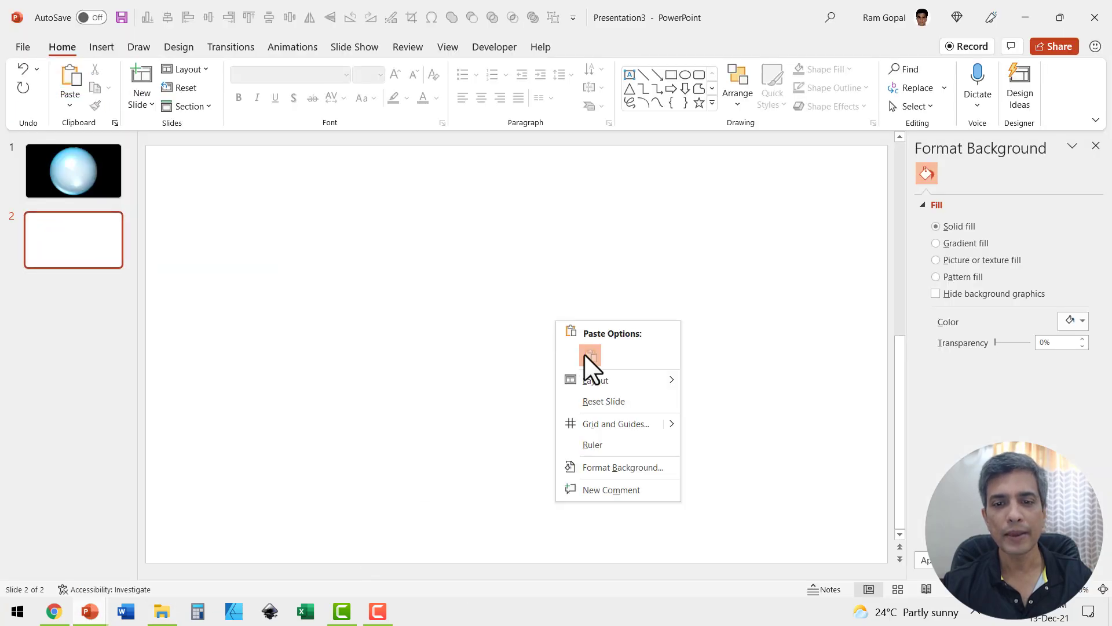
pyautogui.click(585, 355)
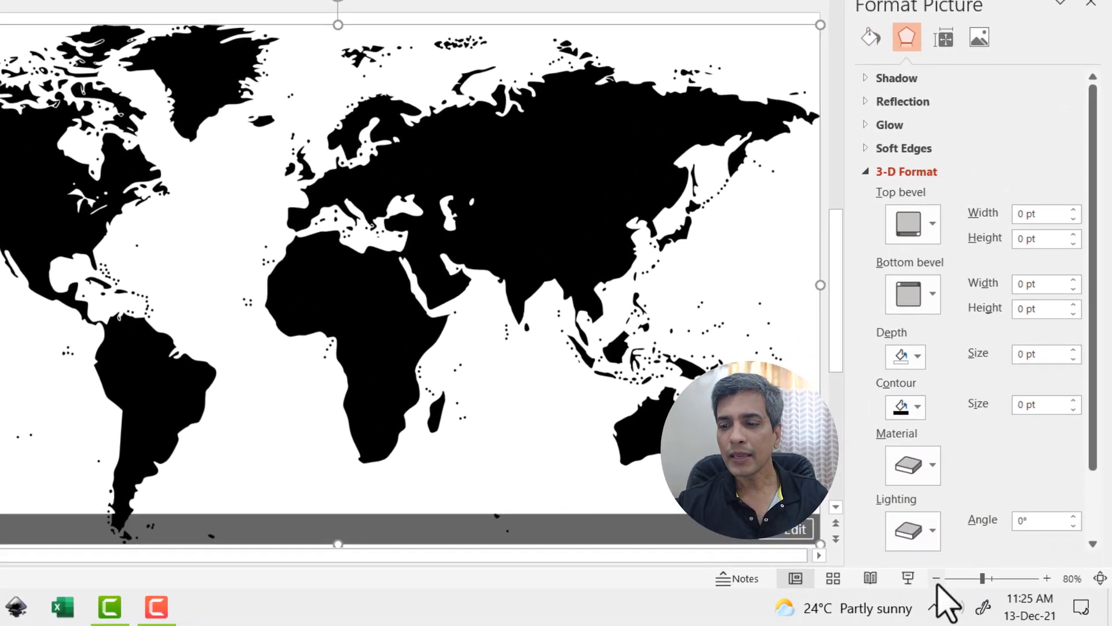
# Step: Zoom out and move the map just past the slide's right edge, level with it
pyautogui.click(968, 587)
pyautogui.click(937, 578)
pyautogui.click(936, 578)
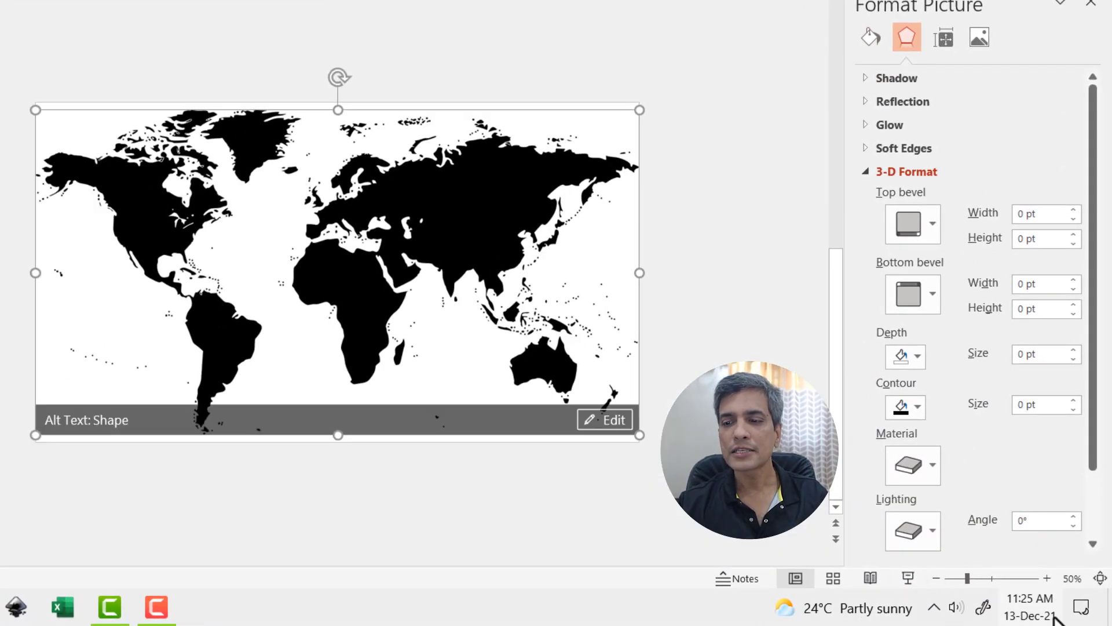
pyautogui.click(938, 579)
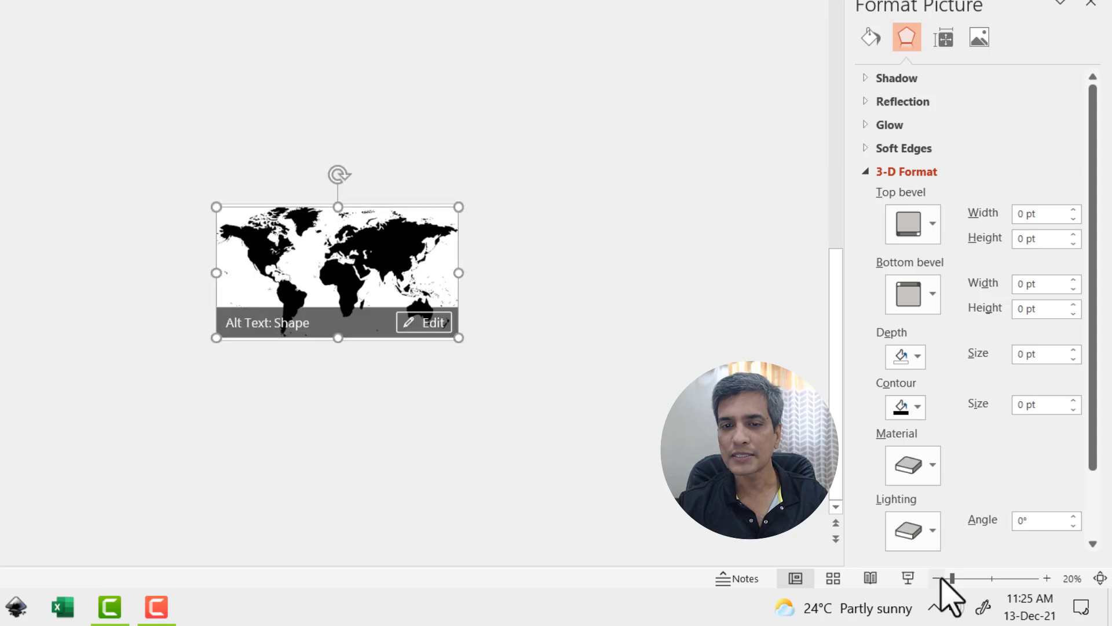
pyautogui.click(1091, 4)
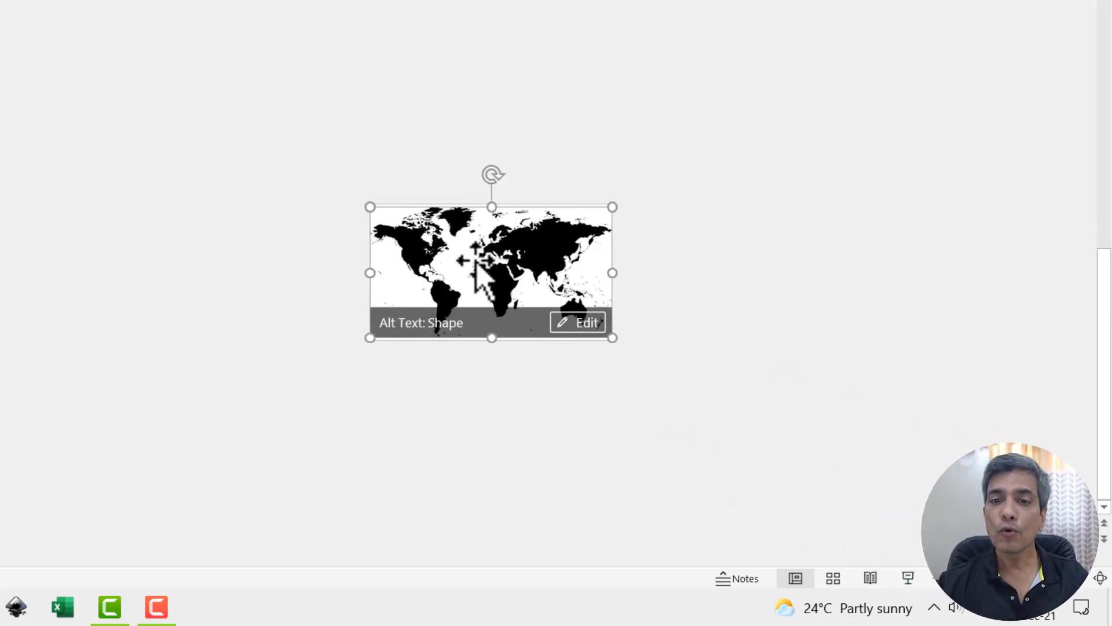
pyautogui.moveTo(476, 261); pyautogui.dragTo(718, 257)
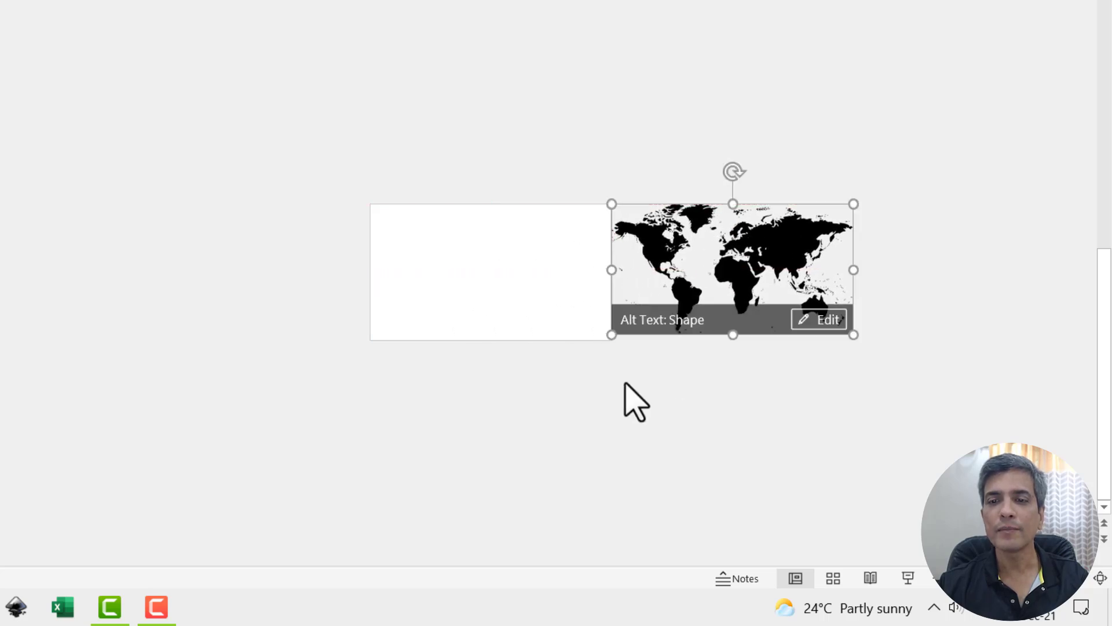